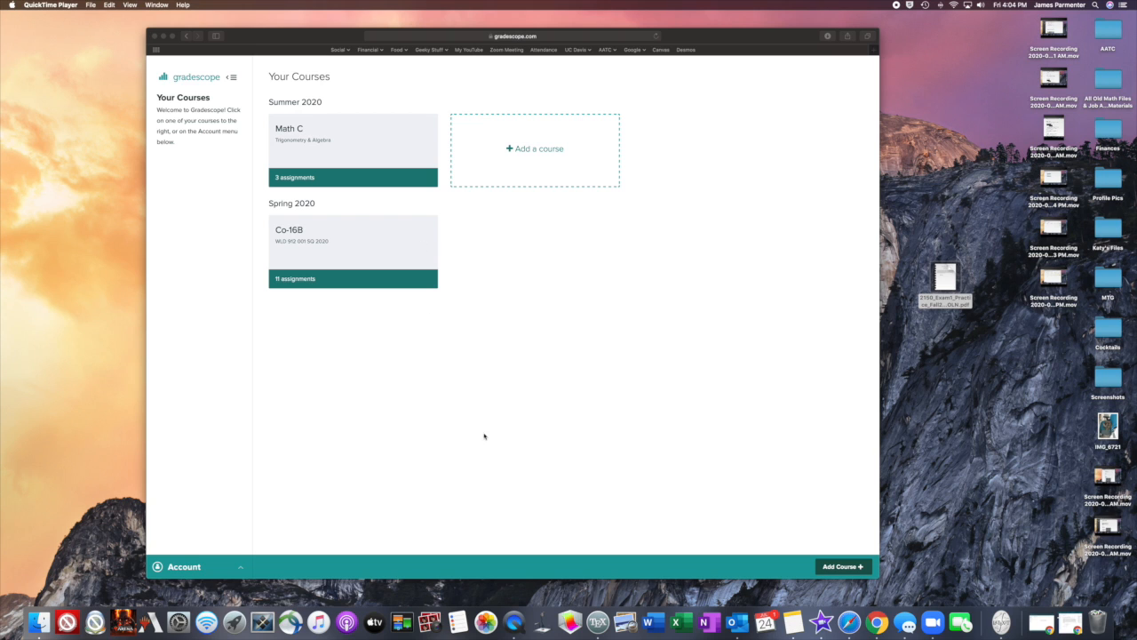
Open the Math C course and start a PDF submission for Homework A.
click(299, 130)
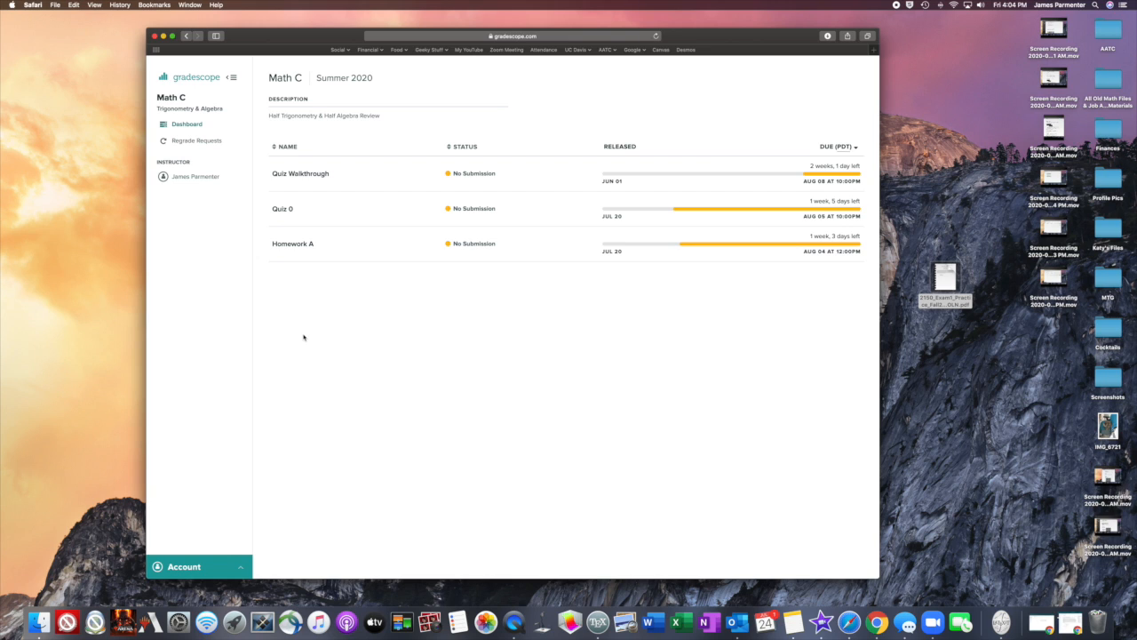
click(289, 250)
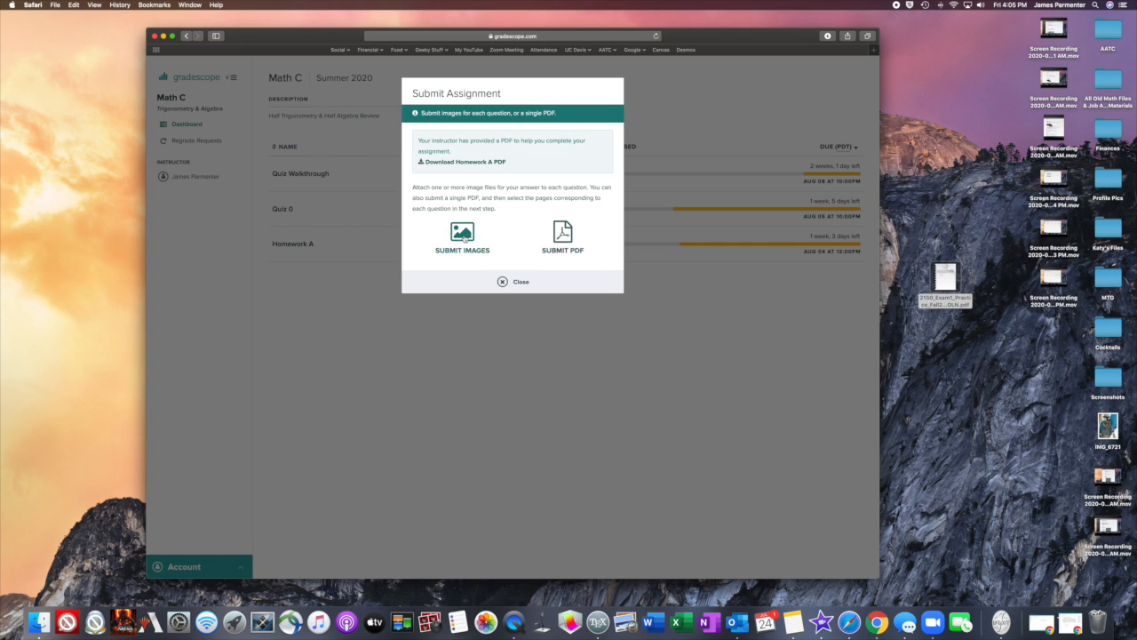
click(577, 235)
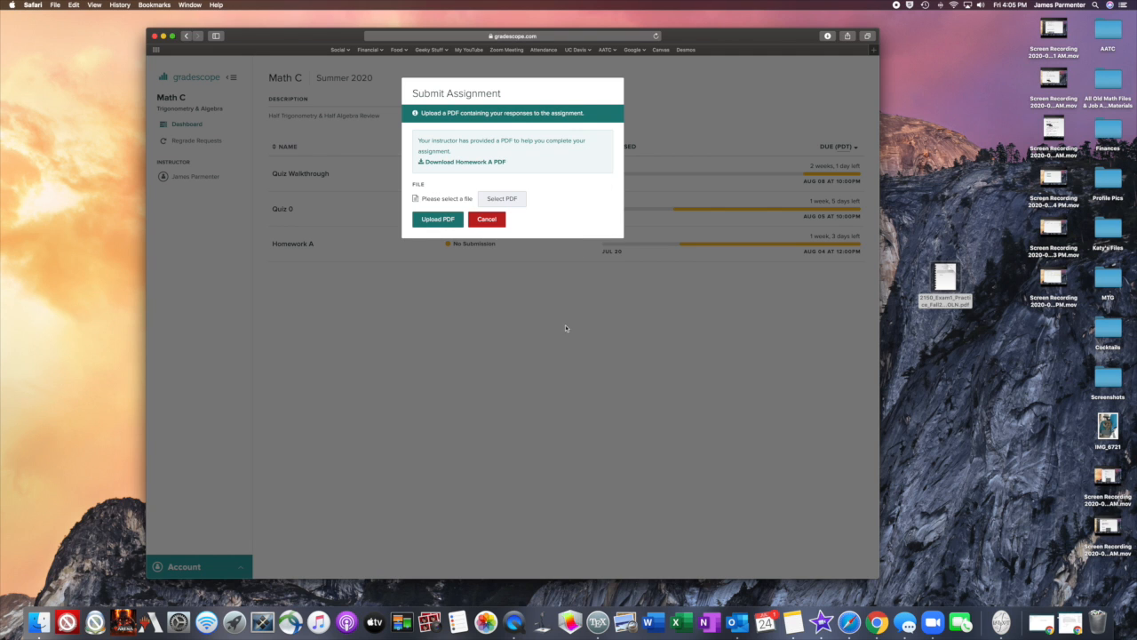
Upload 2150_Exam1_Practice_Fall2016_SOLN.pdf from the Desktop as the Homework A submission.
click(503, 199)
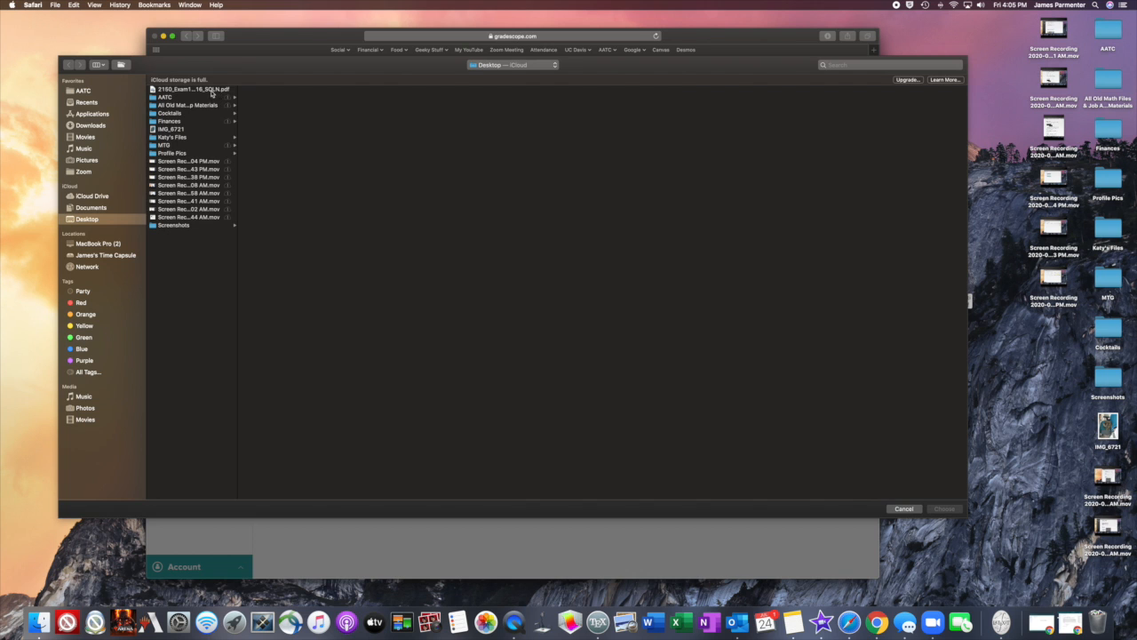
click(211, 90)
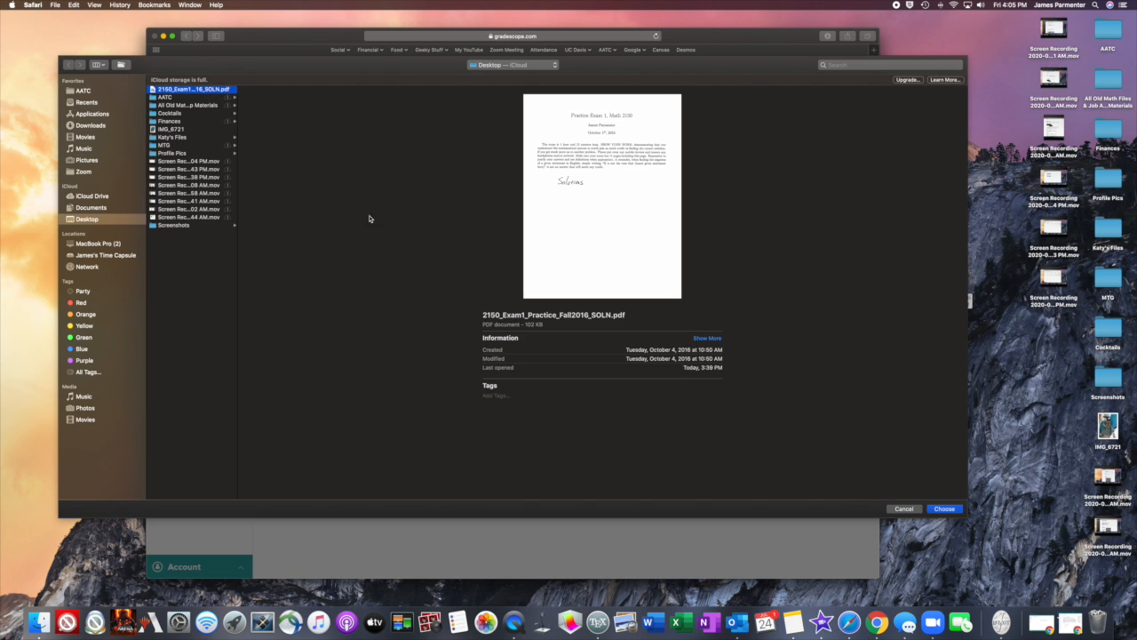
click(943, 509)
click(433, 222)
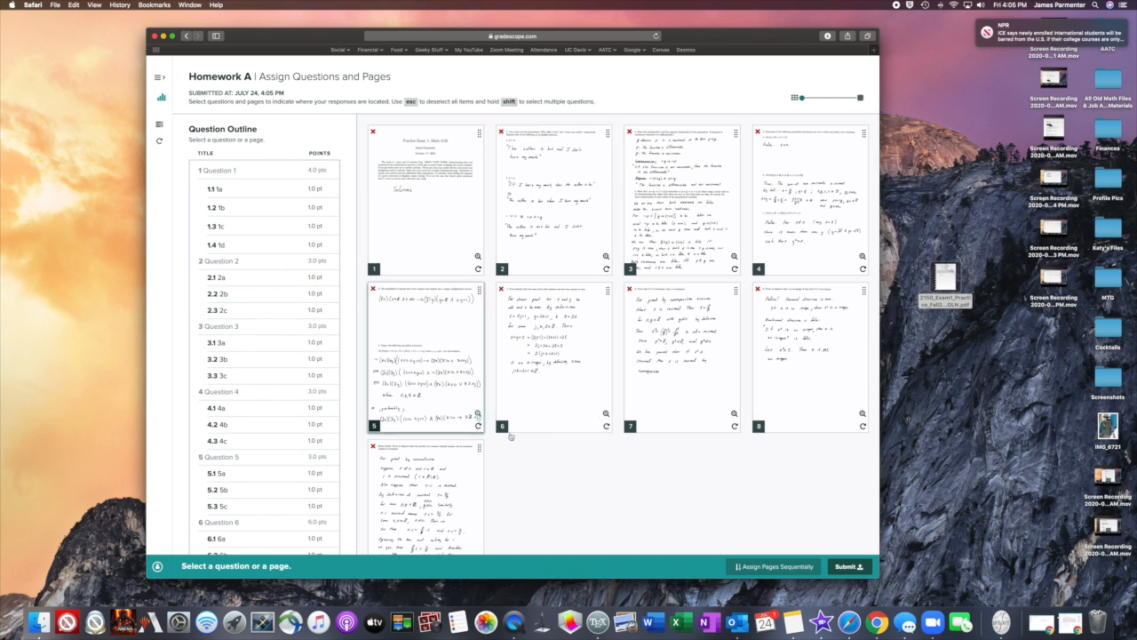
Assign page 1 of the submission to Questions 1.1, 1.2, 1.3 and 1.4.
scroll(497, 440, down, 2)
scroll(299, 460, down, 5)
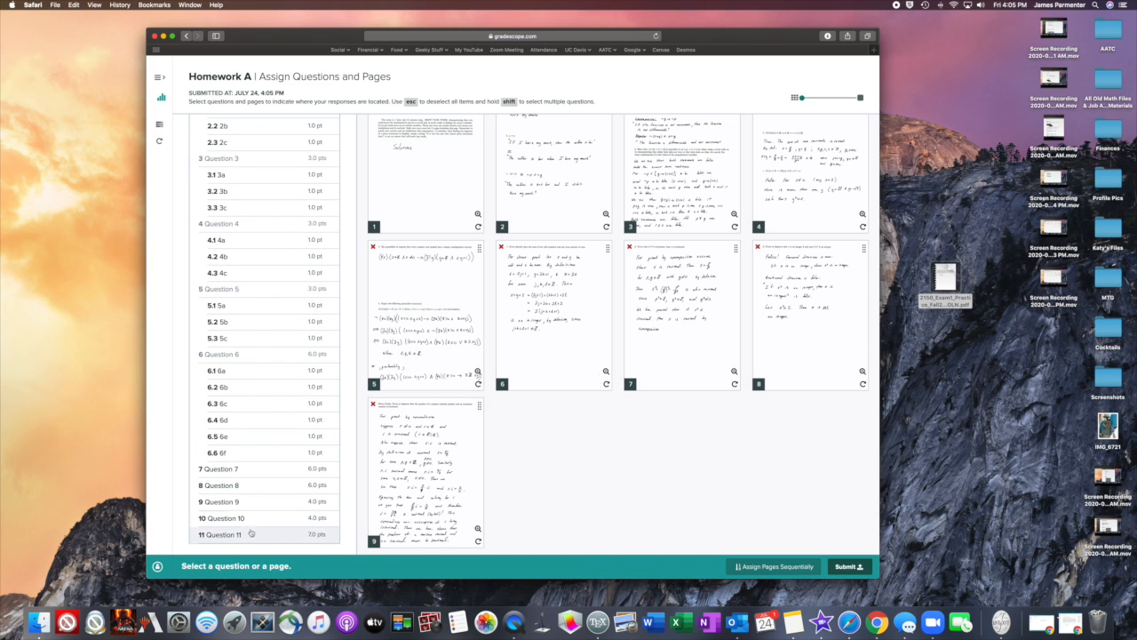
scroll(293, 444, up, 5)
scroll(462, 418, up, 1)
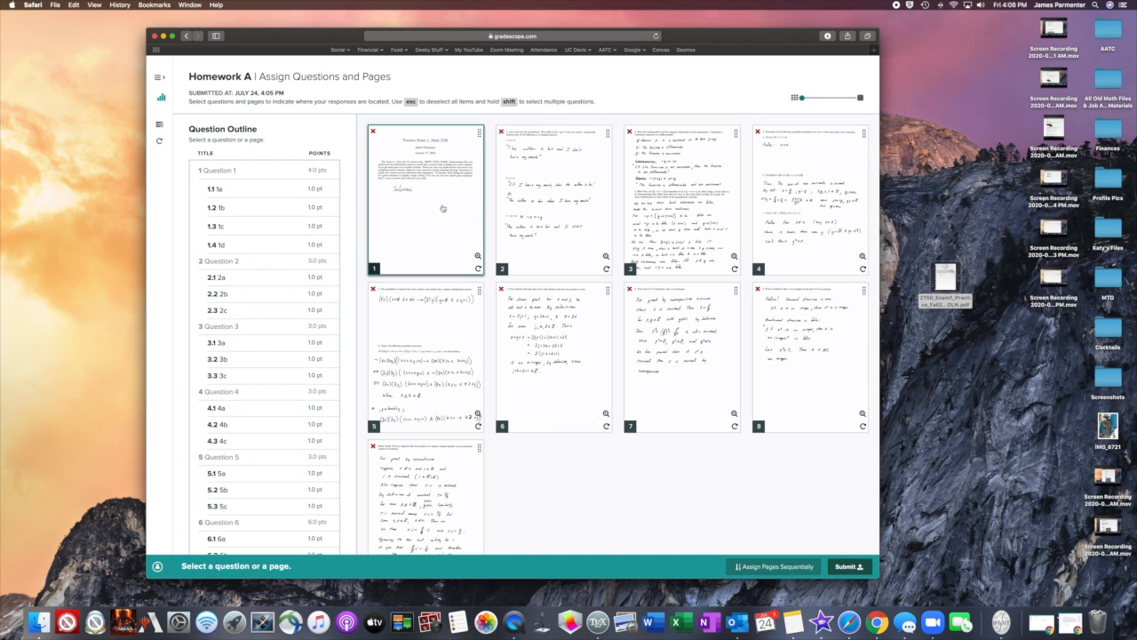
click(232, 193)
click(426, 191)
click(220, 219)
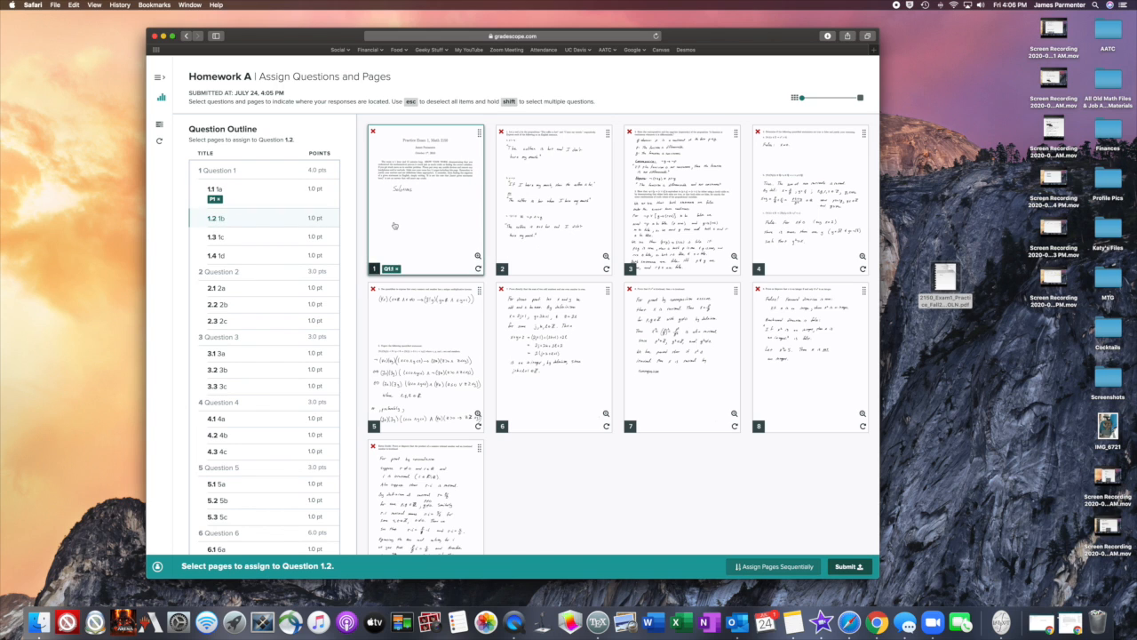
click(426, 194)
click(222, 249)
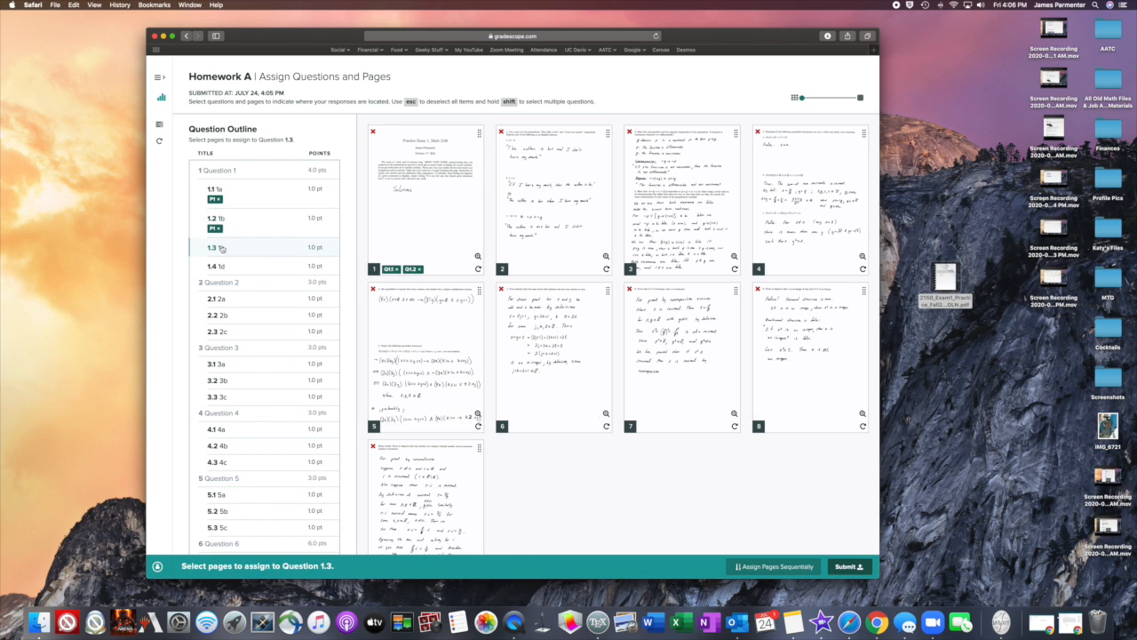
click(437, 236)
click(224, 277)
click(432, 236)
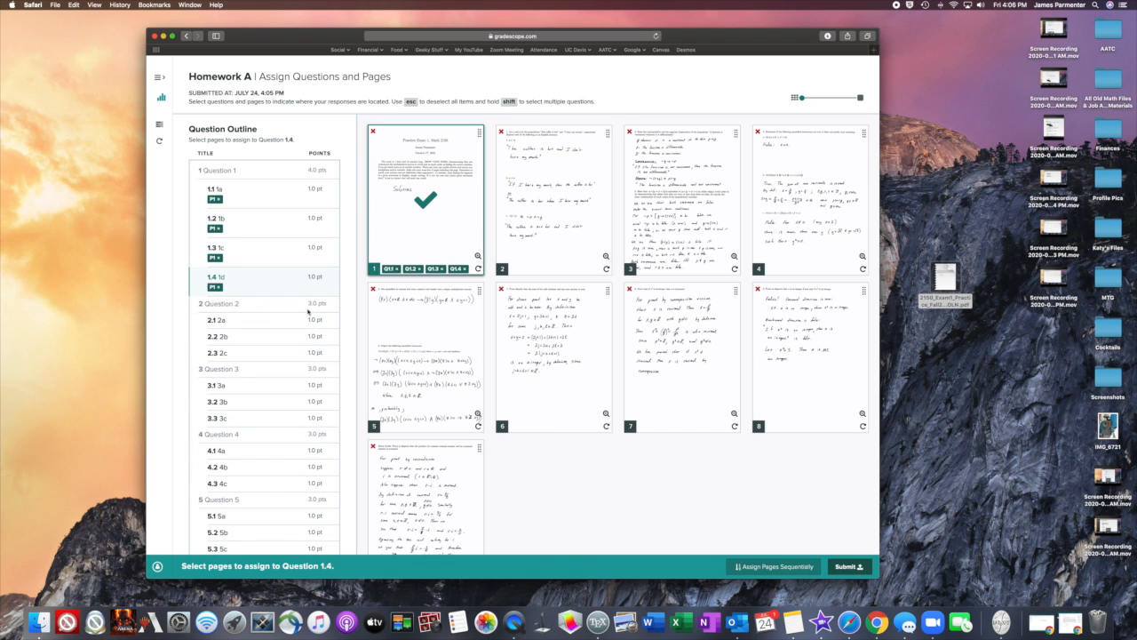
scroll(322, 302, down, 1)
scroll(322, 302, down, 2)
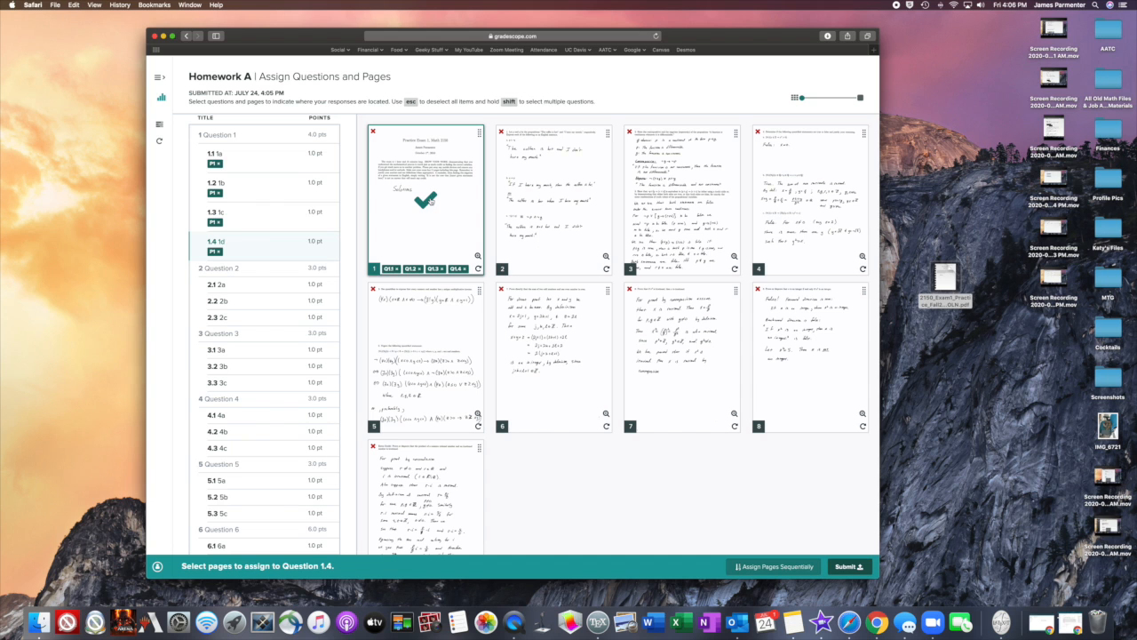
shift+click(217, 284)
shift+click(222, 313)
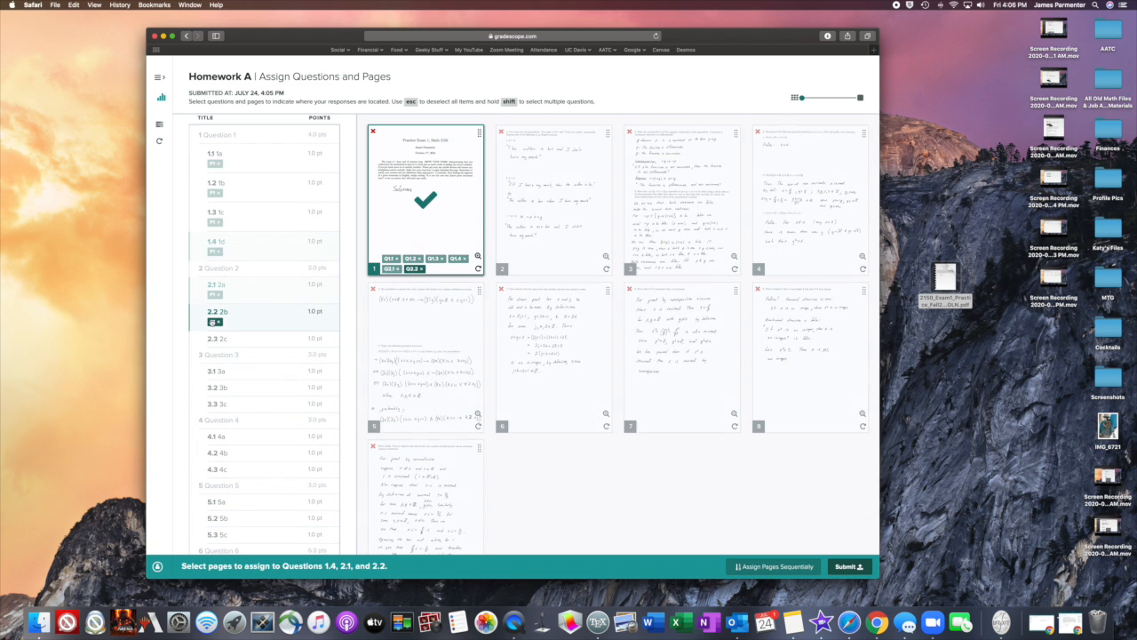
click(224, 321)
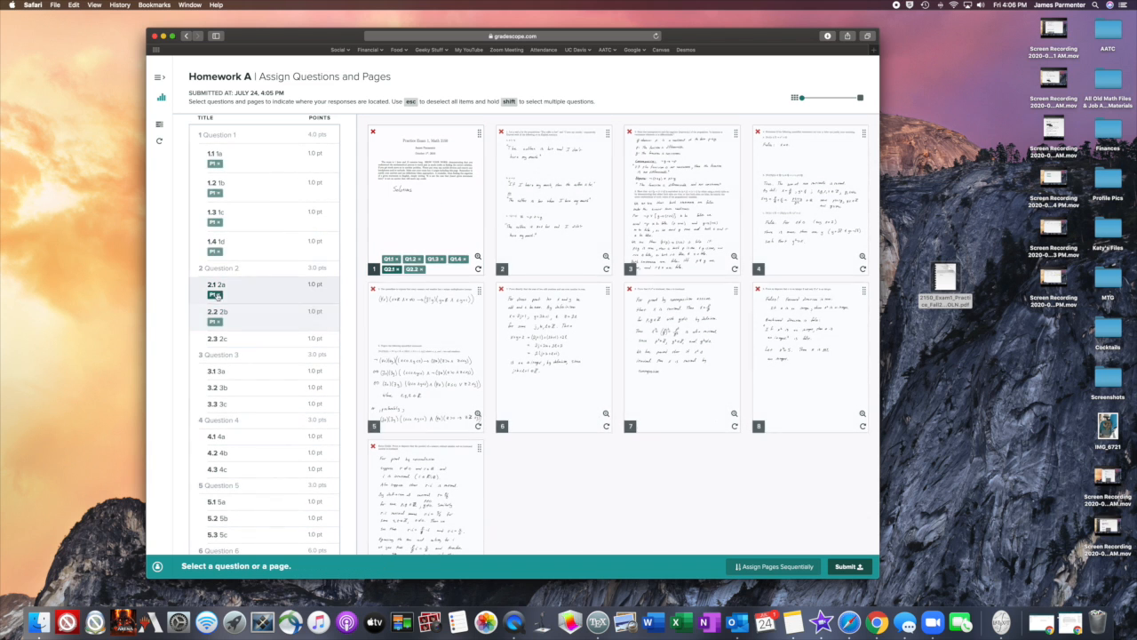
click(220, 296)
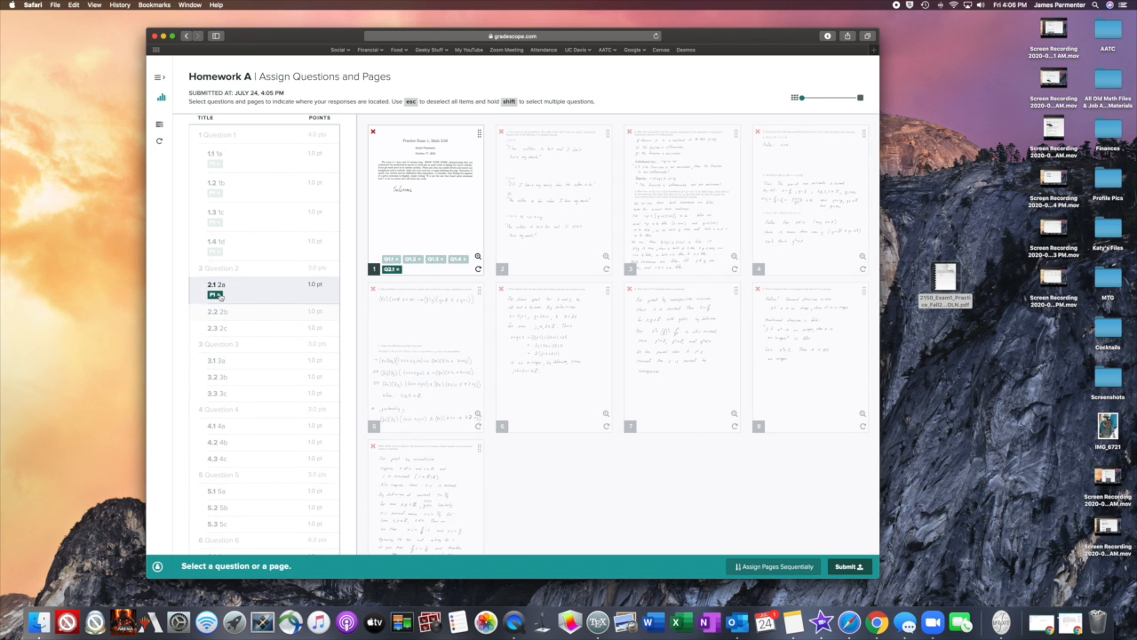
click(219, 295)
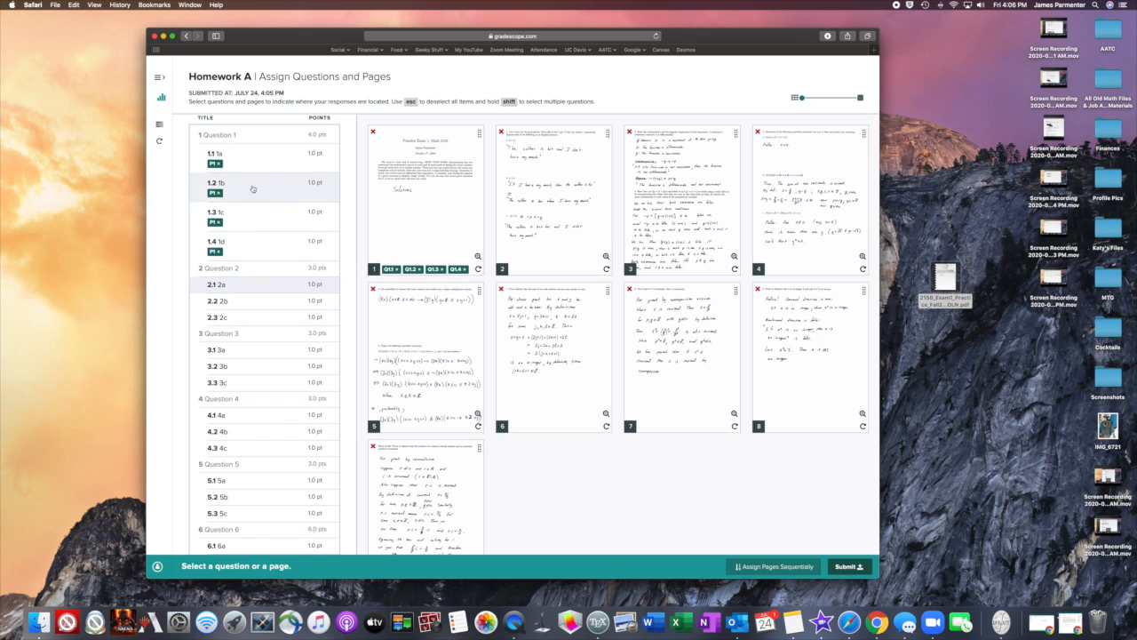
Select Questions 2.1, 2.2 and 2.3 together, assign page 2 to them, and clear the selection.
click(224, 287)
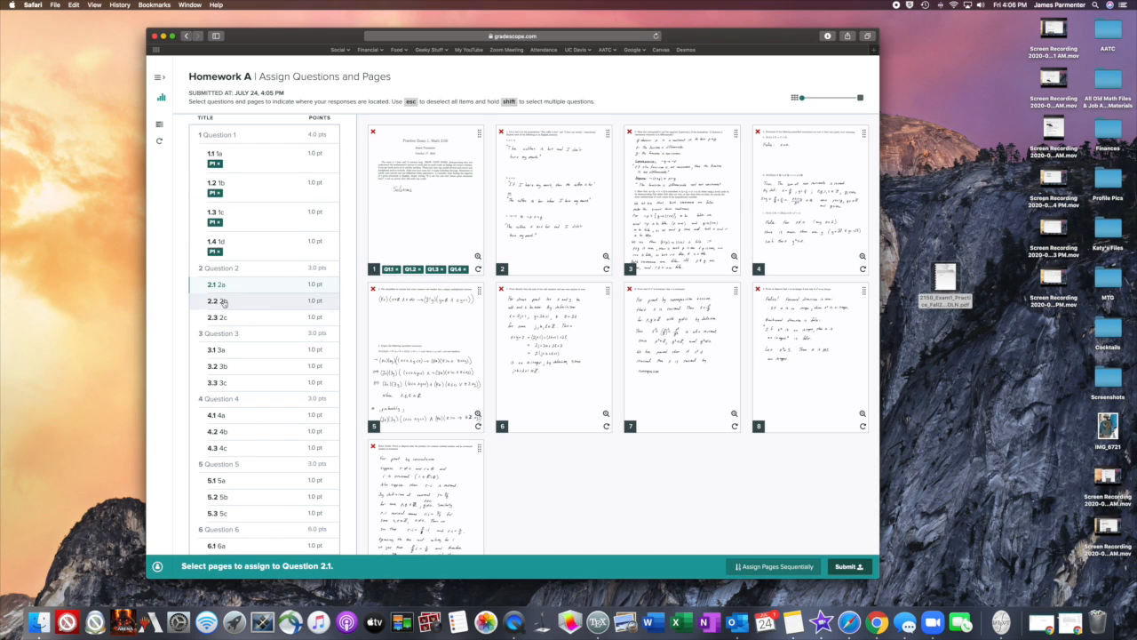
shift+click(223, 303)
shift+click(224, 319)
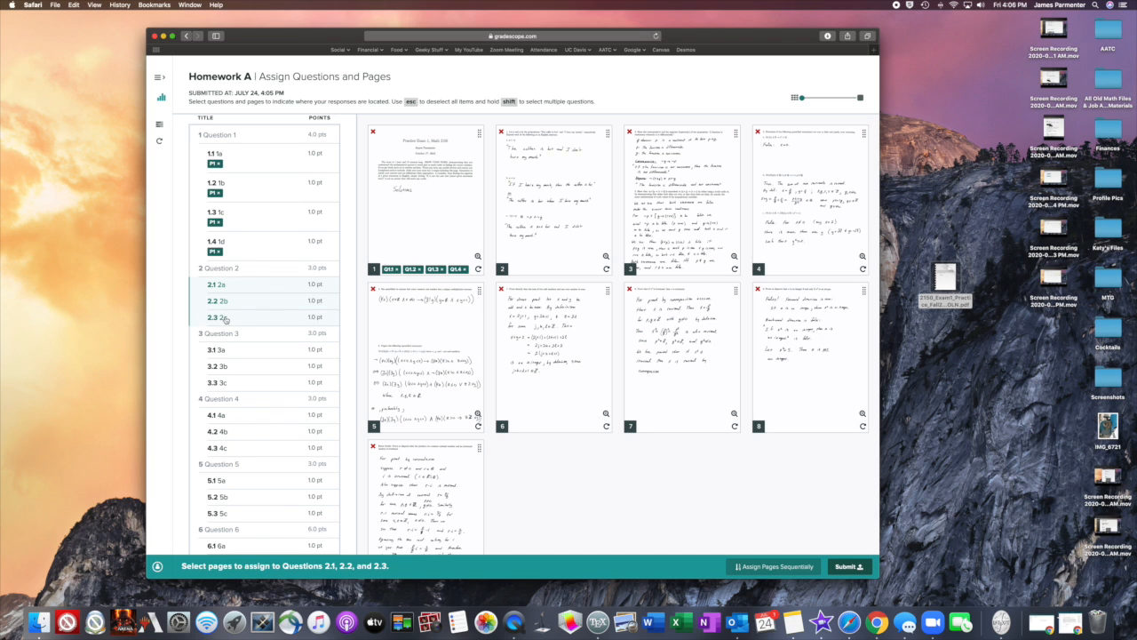
click(535, 240)
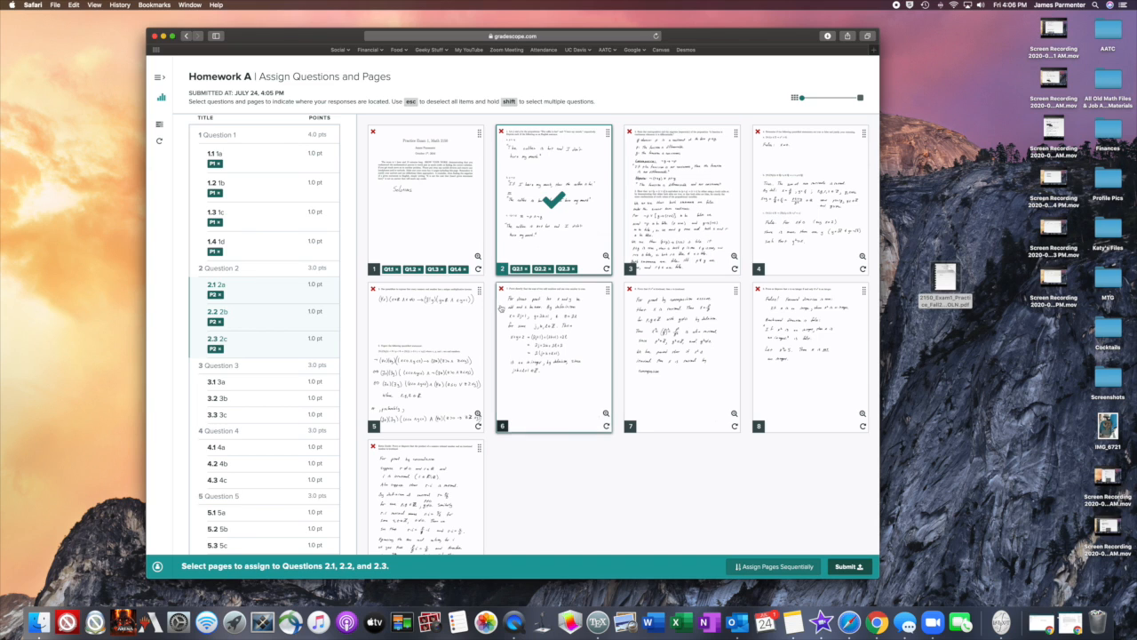
click(553, 200)
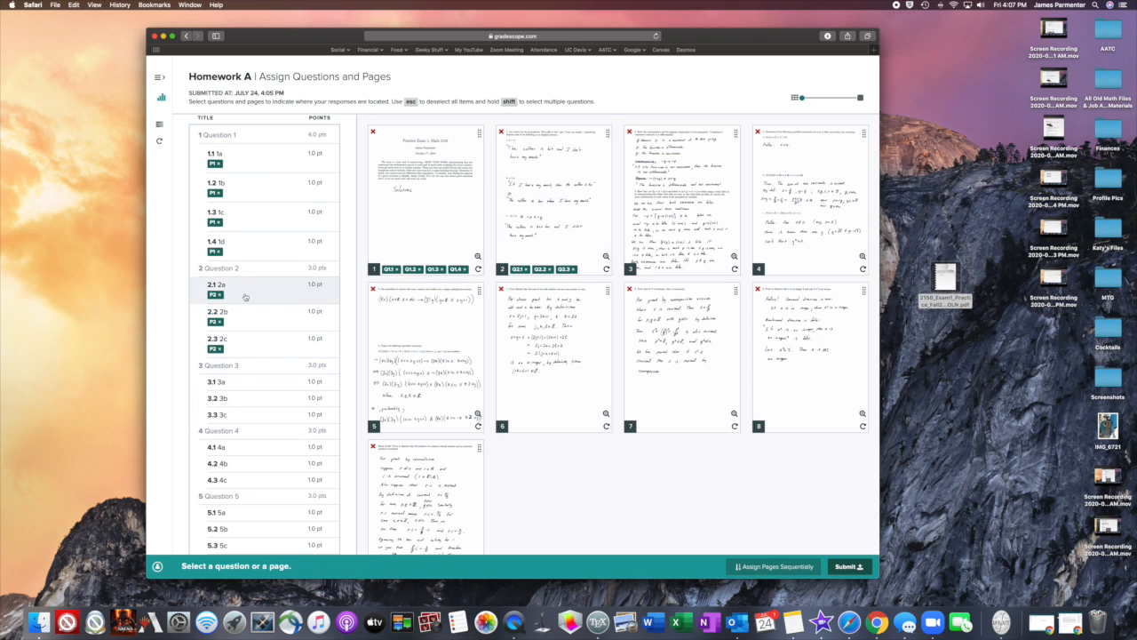
Assign page 3 to Questions 3.1, 3.2 and 3.3 as a group, then deselect them.
click(225, 382)
shift+click(224, 399)
shift+click(224, 418)
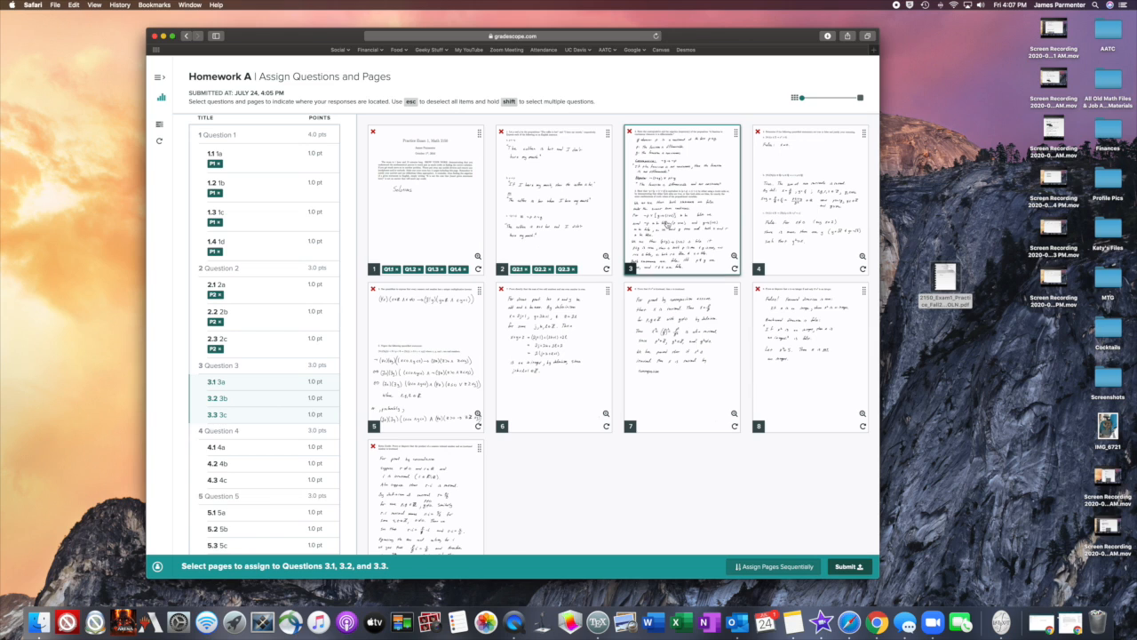
click(671, 213)
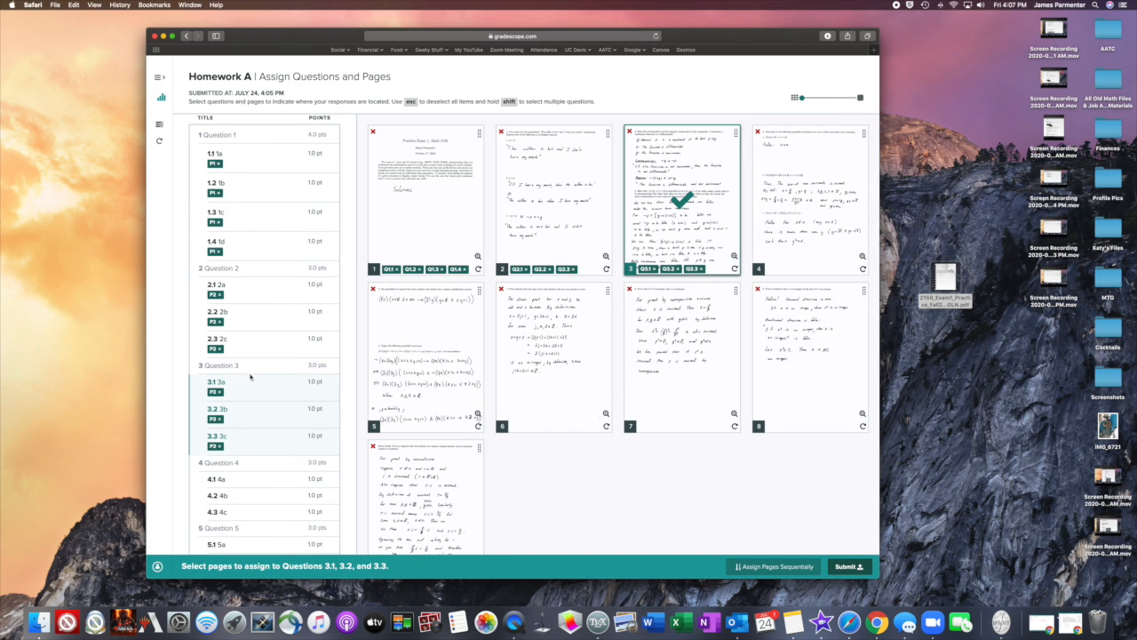
click(241, 411)
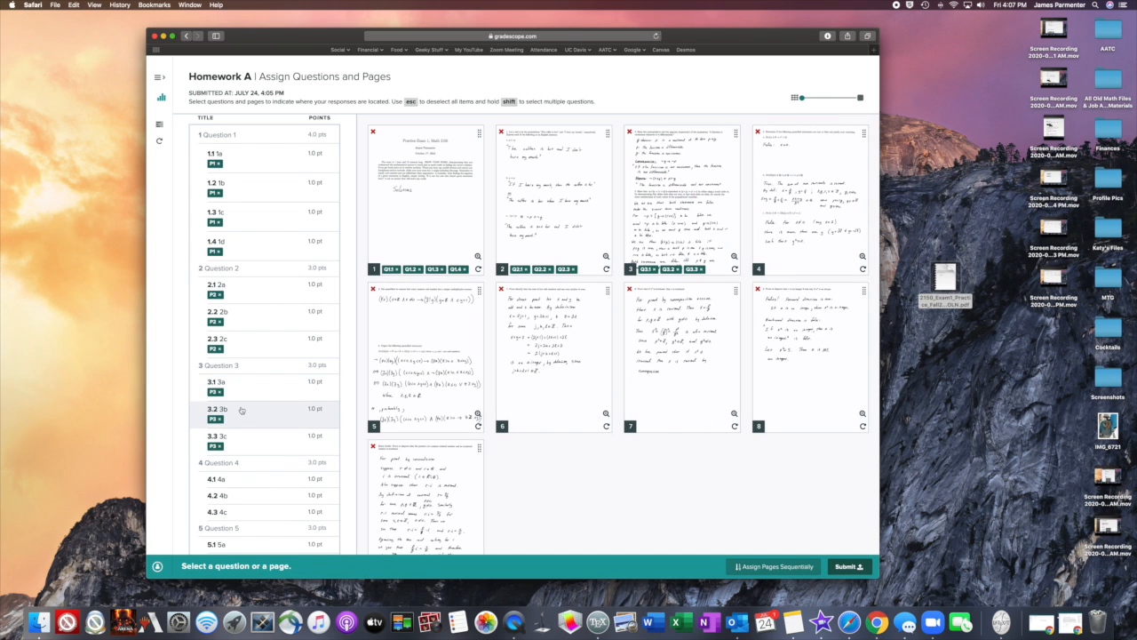
Assign page 4 to Questions 4.1, 4.2 and 4.3 as a group and deselect everything.
scroll(233, 422, down, 2)
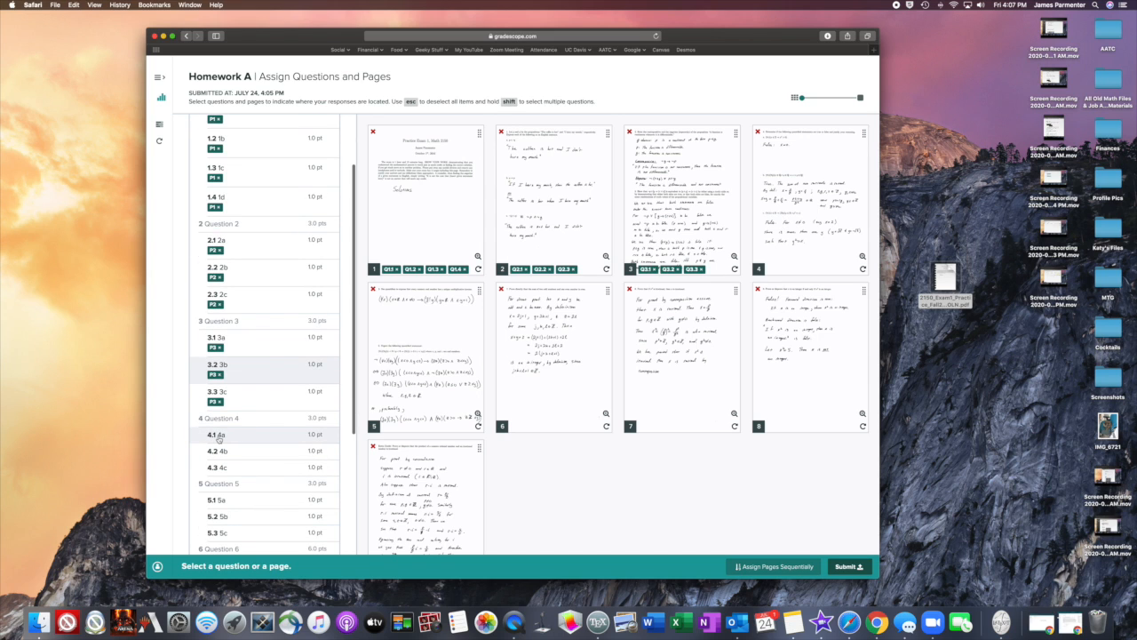
click(218, 436)
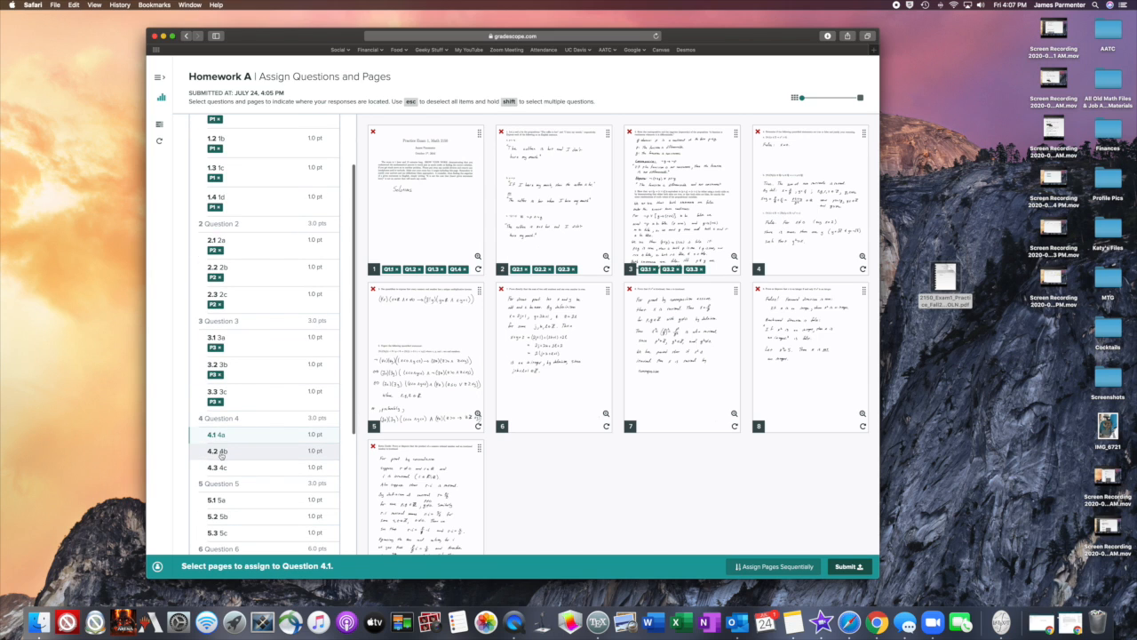
shift+click(219, 451)
shift+click(222, 468)
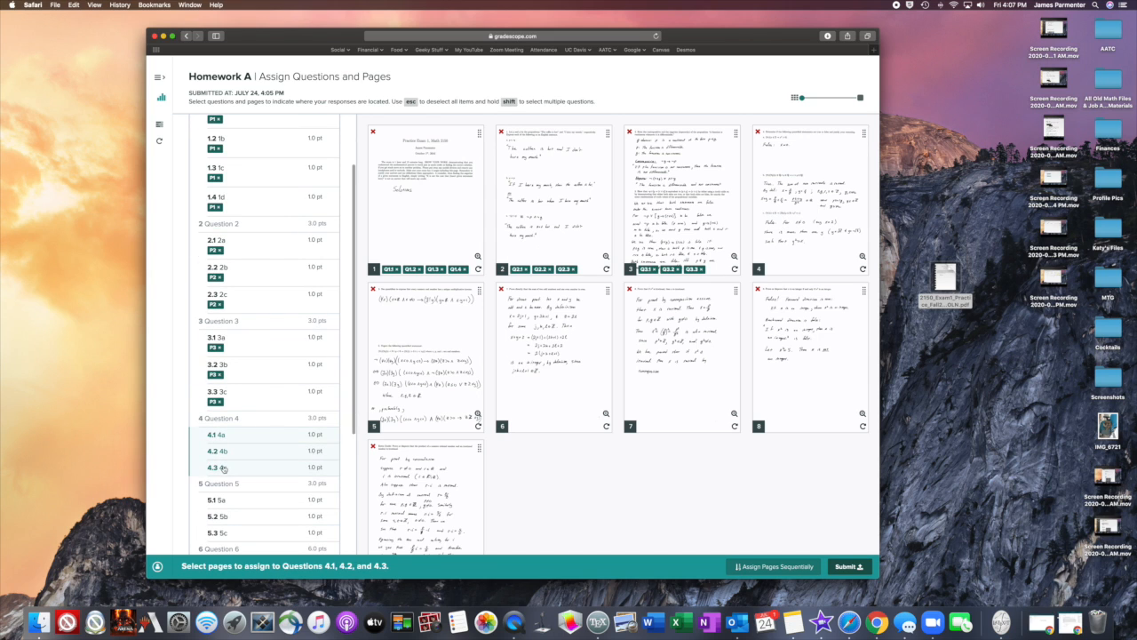
click(806, 251)
key(Escape)
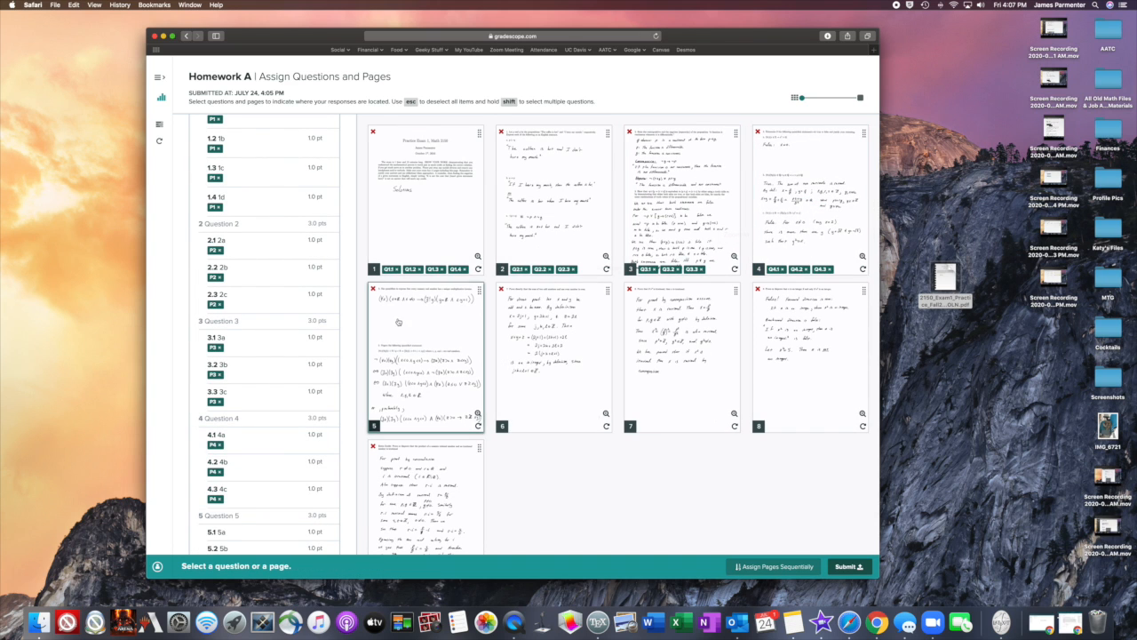
Assign page 5 to Questions 5.1, 5.2 and 5.3 together.
scroll(398, 322, down, 2)
scroll(295, 401, down, 5)
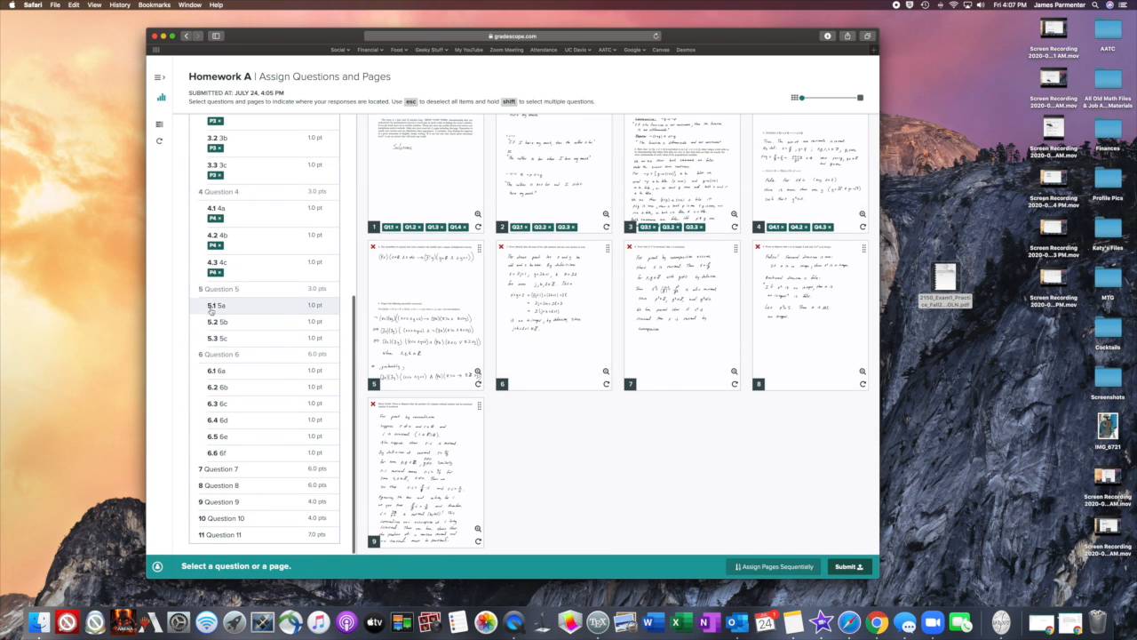
drag(212, 311, 244, 346)
click(411, 339)
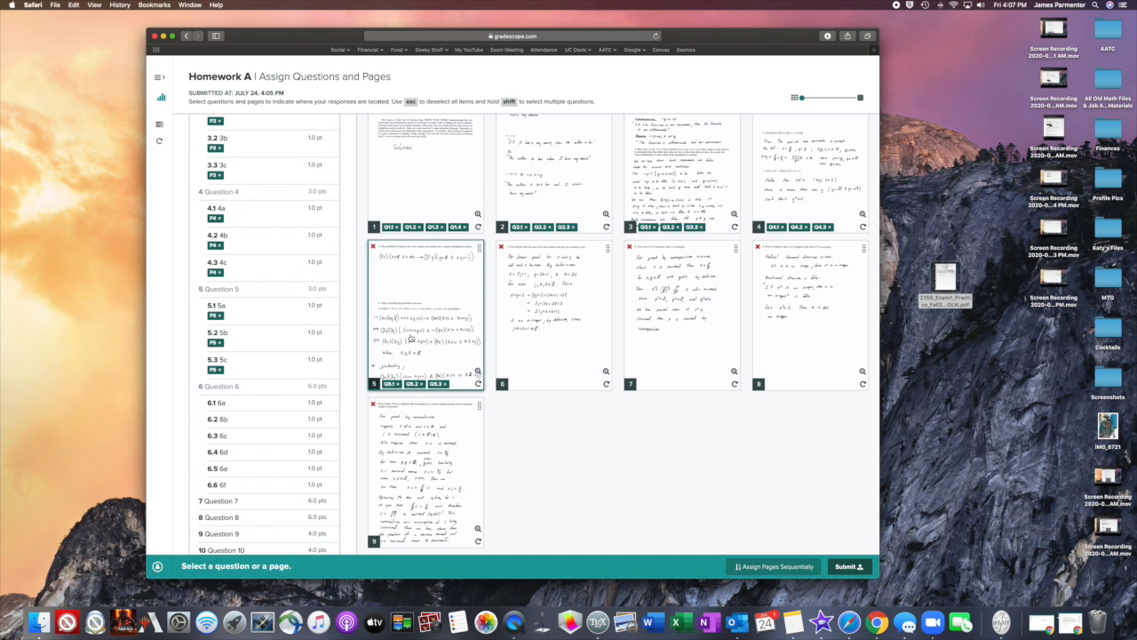
Select Questions 6.1 through 6.6 together and assign page 6 to all of them.
click(214, 405)
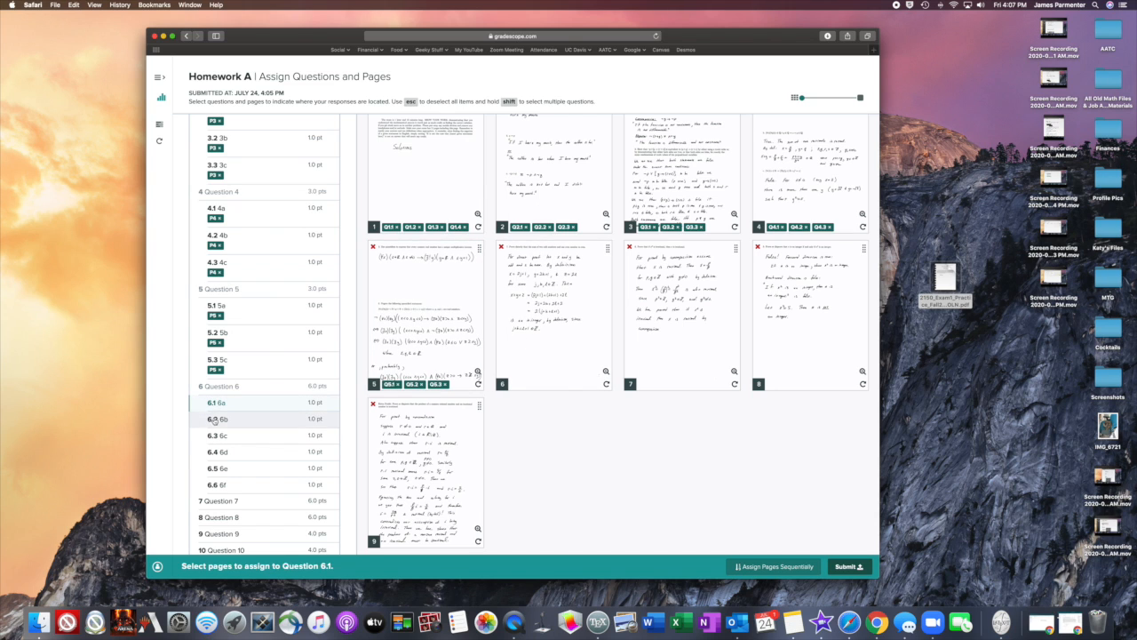
shift+click(214, 419)
shift+click(214, 435)
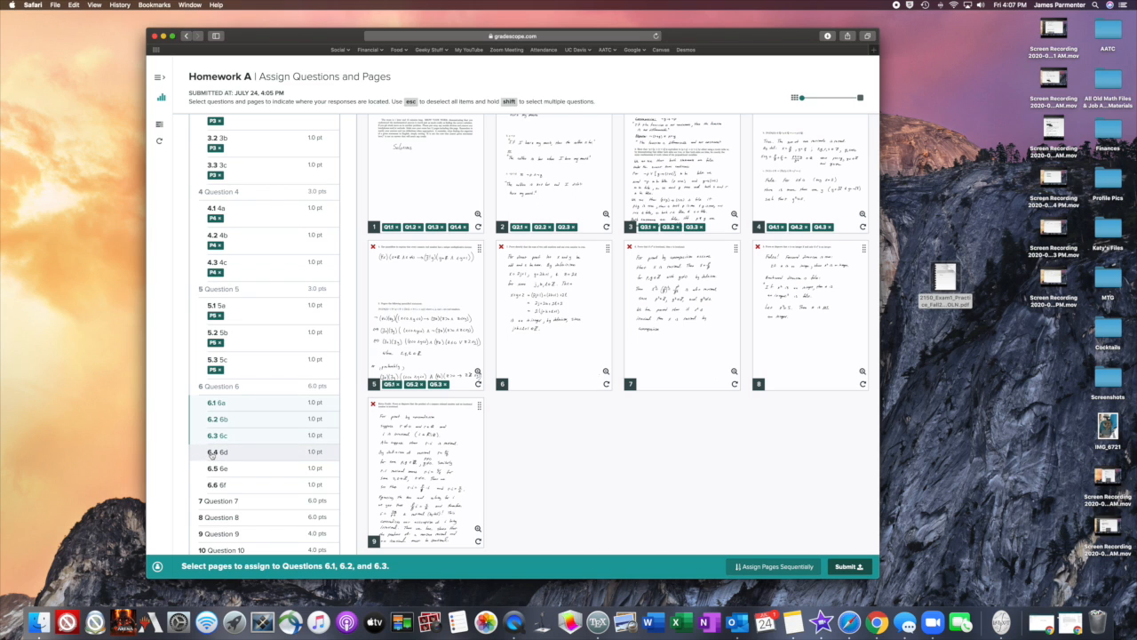
shift+click(212, 453)
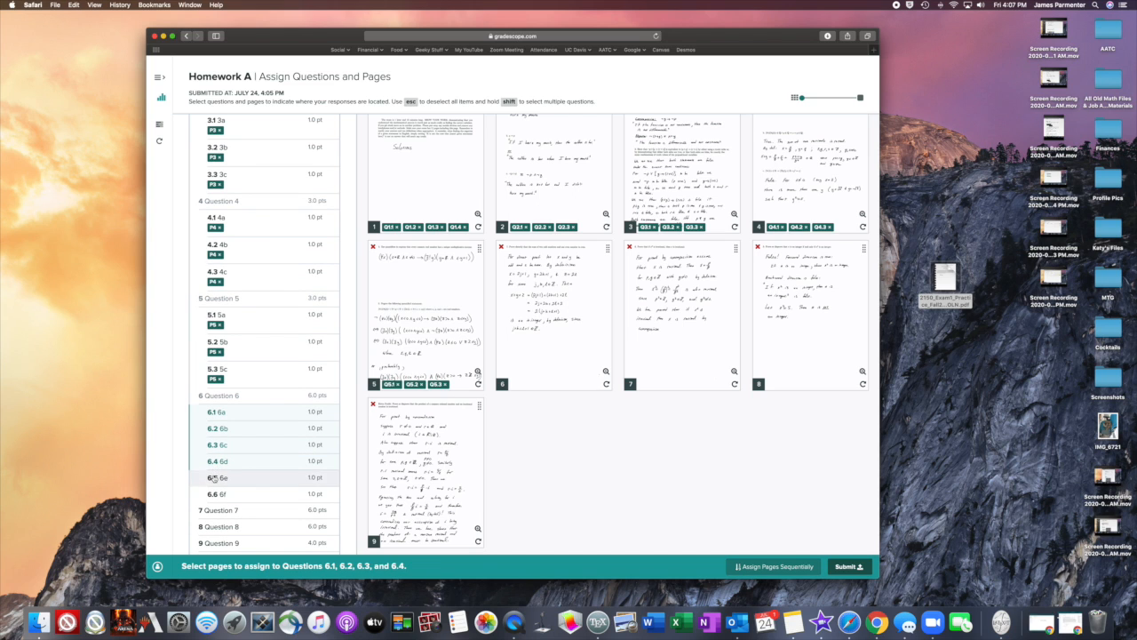
shift+click(214, 476)
shift+click(216, 489)
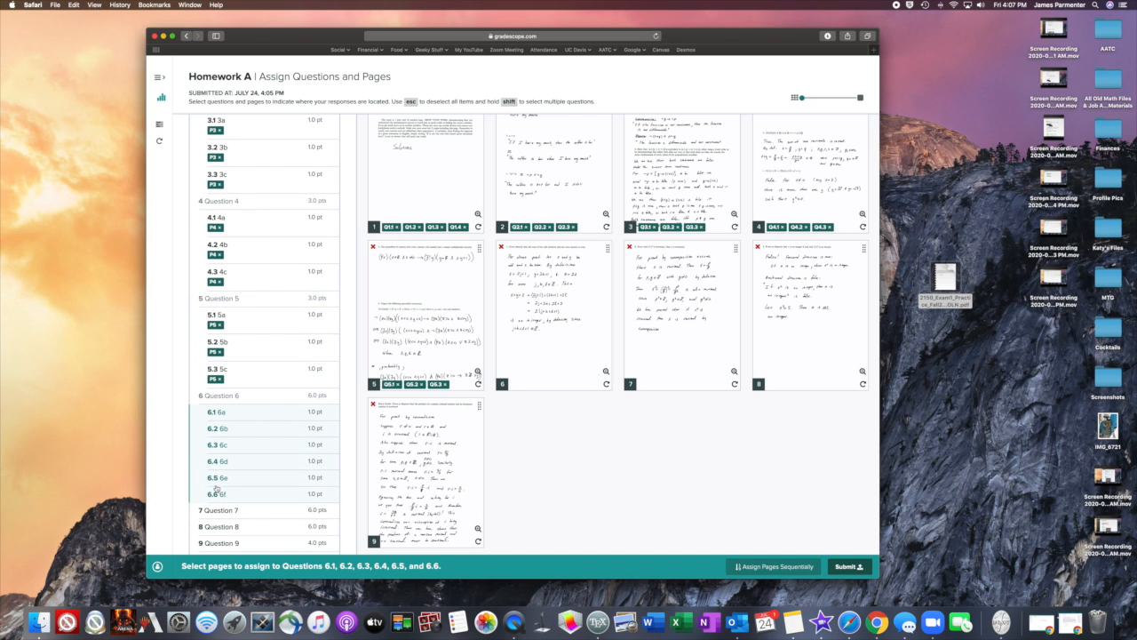
click(539, 346)
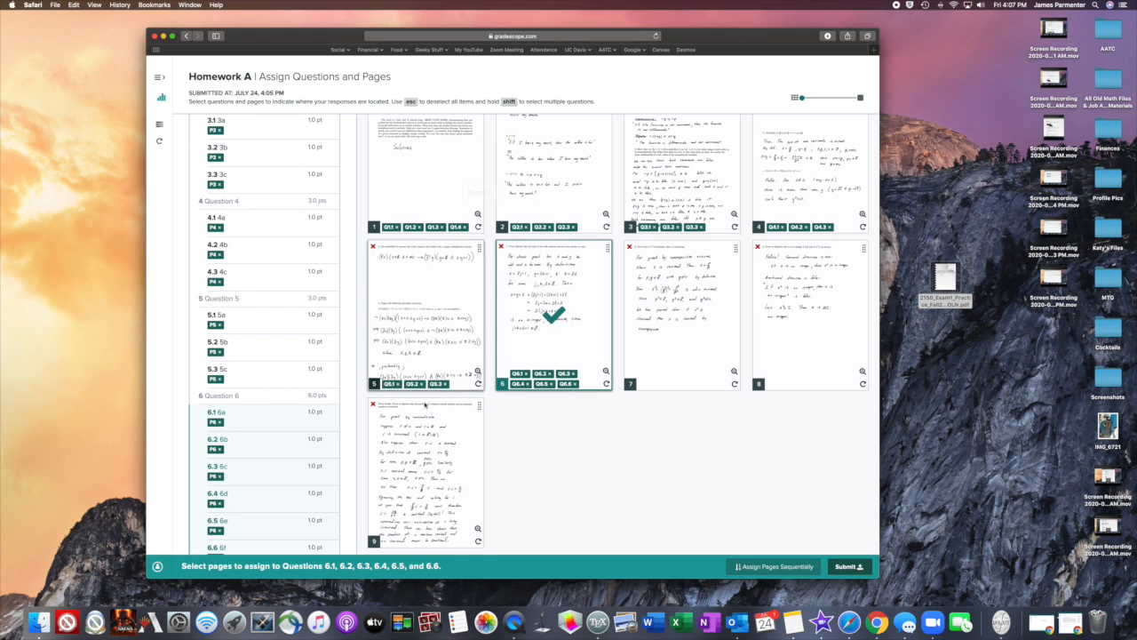
scroll(320, 411, down, 3)
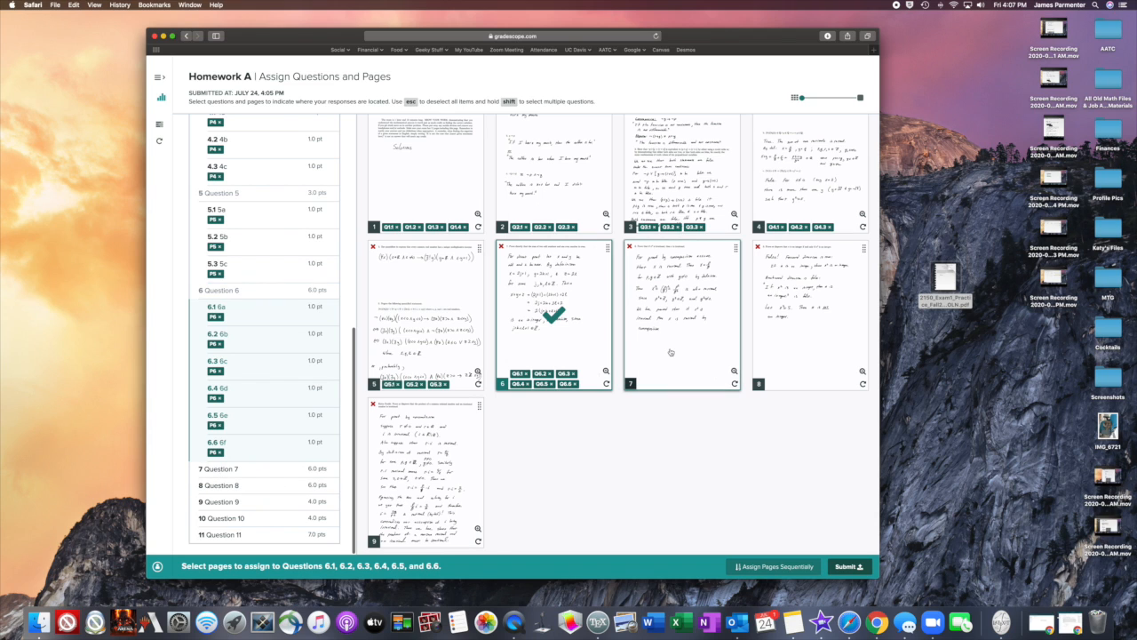
Add Questions 7 and 8 to the current question selection and assign page 7 to them.
click(233, 469)
click(227, 498)
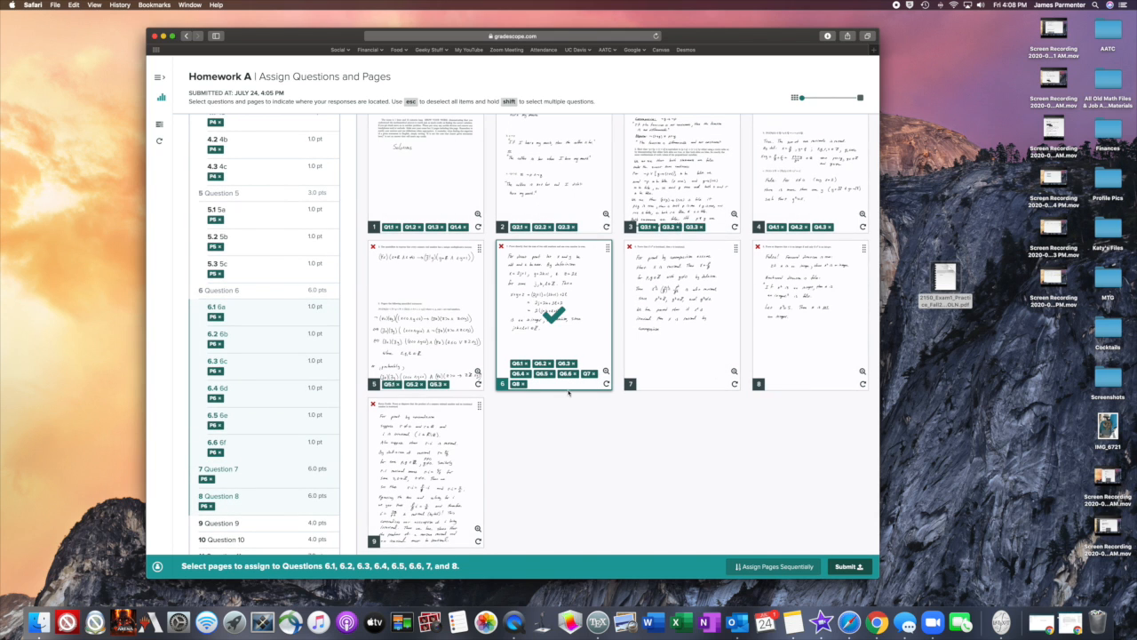
click(680, 356)
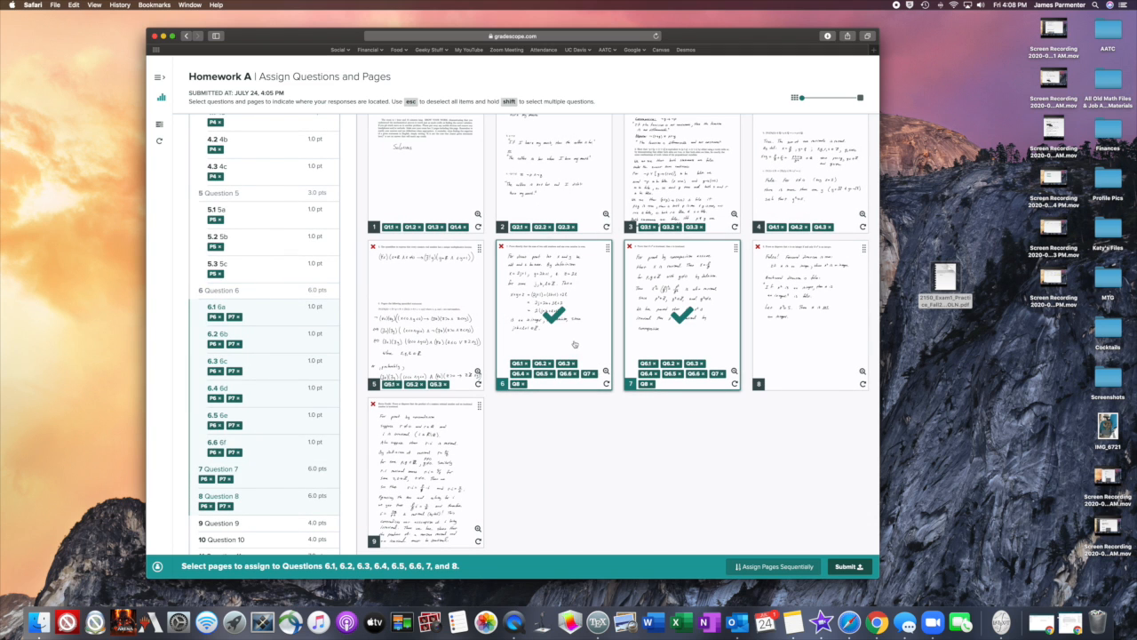
Remove the page 7 assignment from each of Questions 6.1 through 6.6, keeping page 7 for Questions 7 and 8.
click(526, 373)
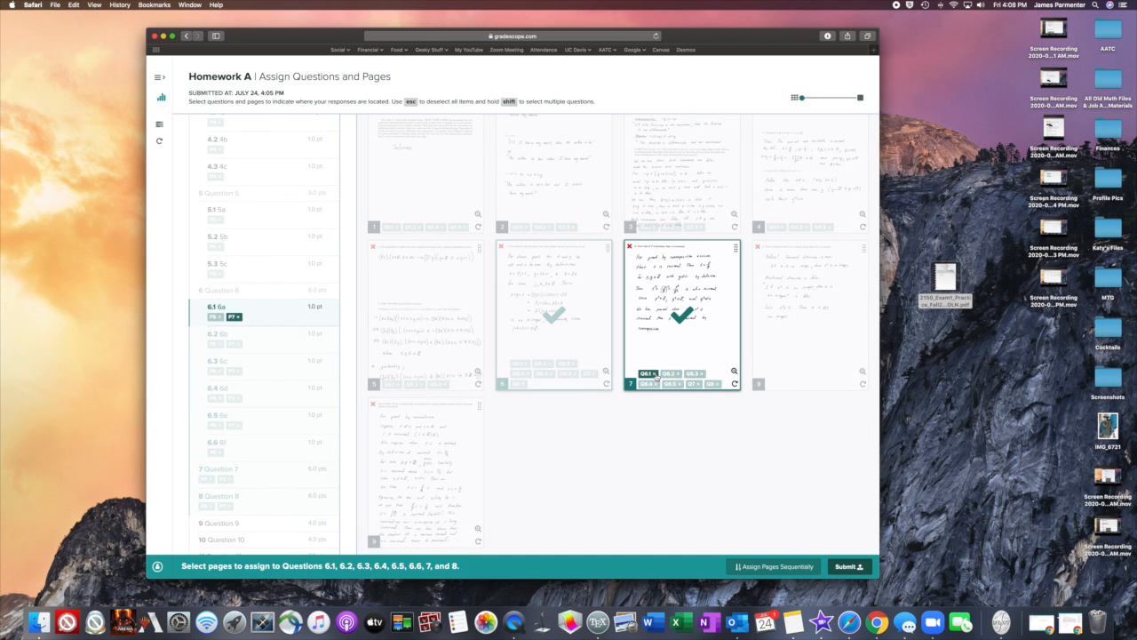
click(657, 374)
click(656, 374)
click(657, 374)
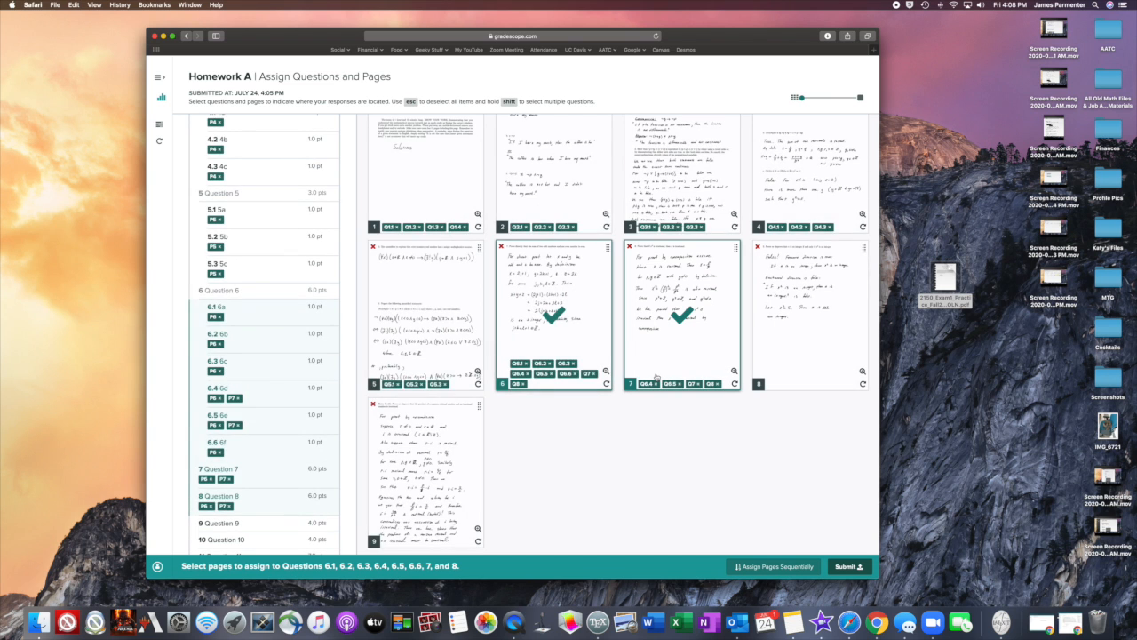
click(657, 382)
click(657, 384)
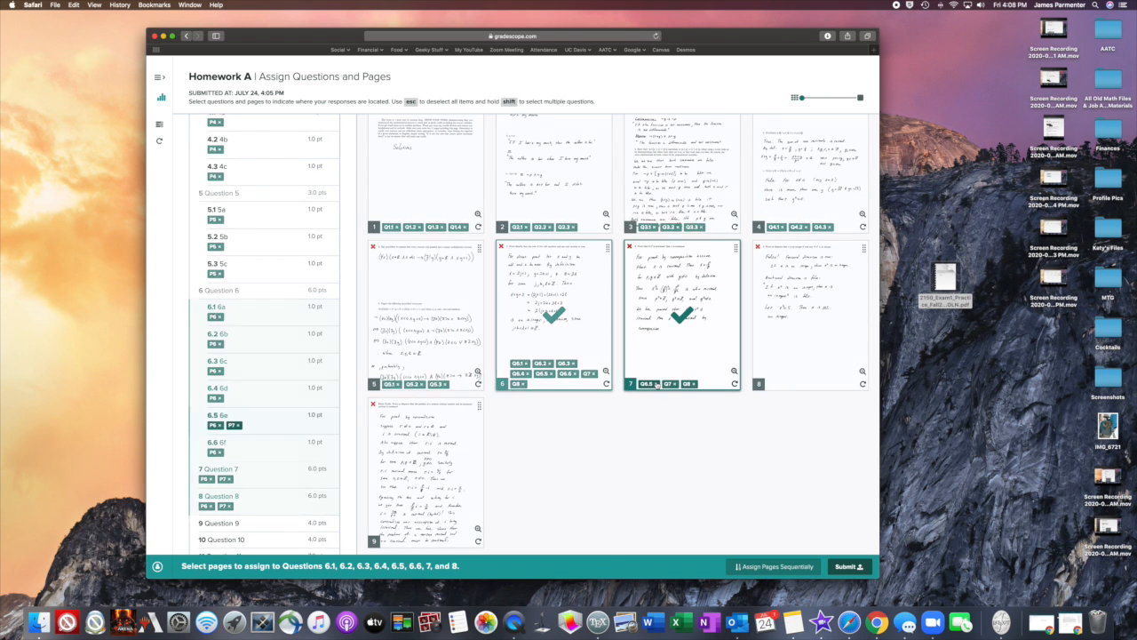
Remove the page 6 assignment from Questions 7 and 8, then deselect everything.
click(594, 375)
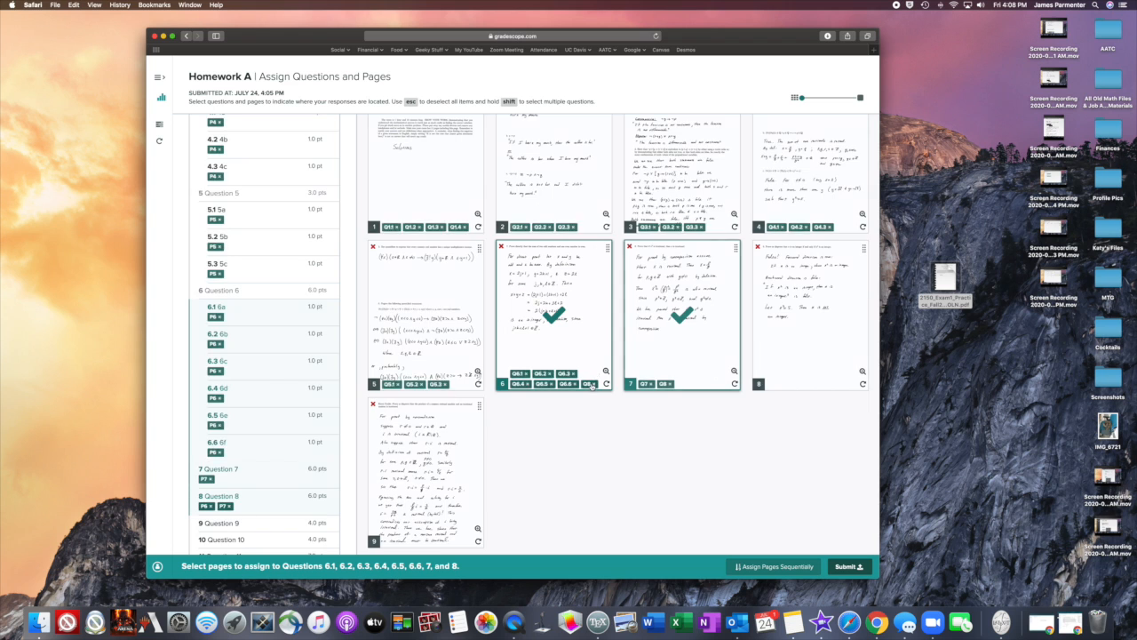
click(592, 384)
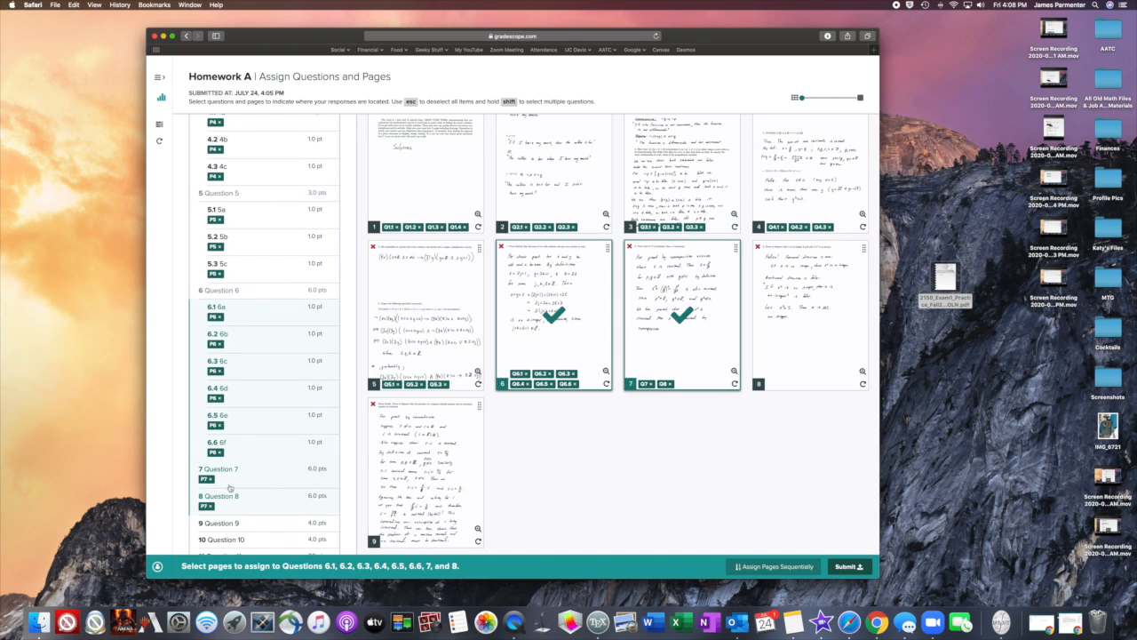
key(Escape)
Assign page 8 to Question 9 and separately to Question 10.
scroll(249, 420, down, 1)
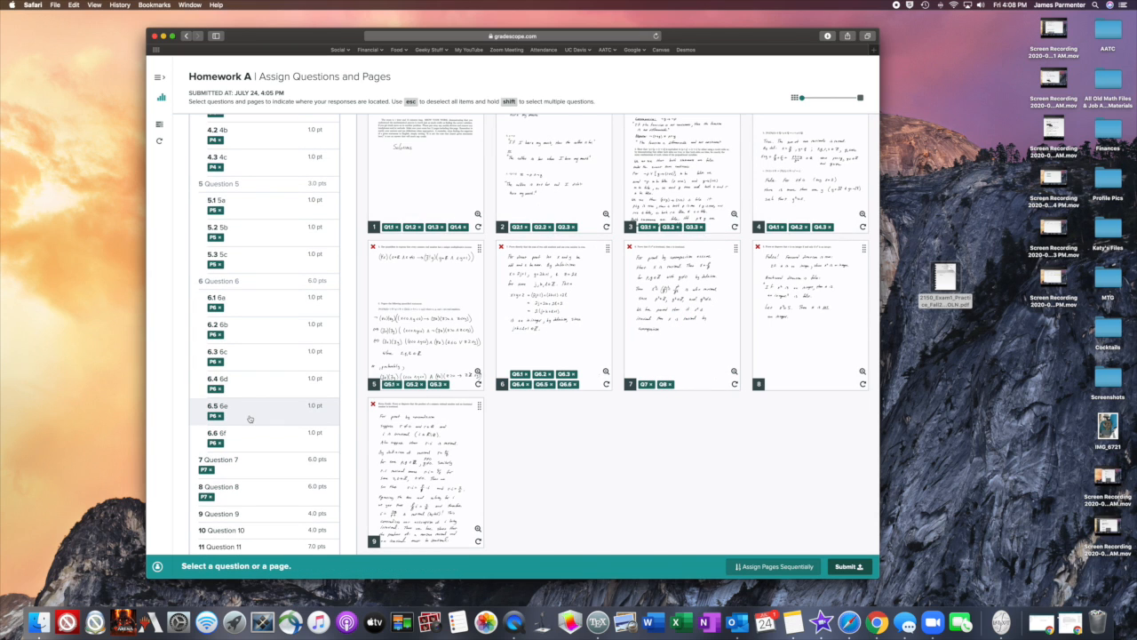
scroll(264, 407, down, 1)
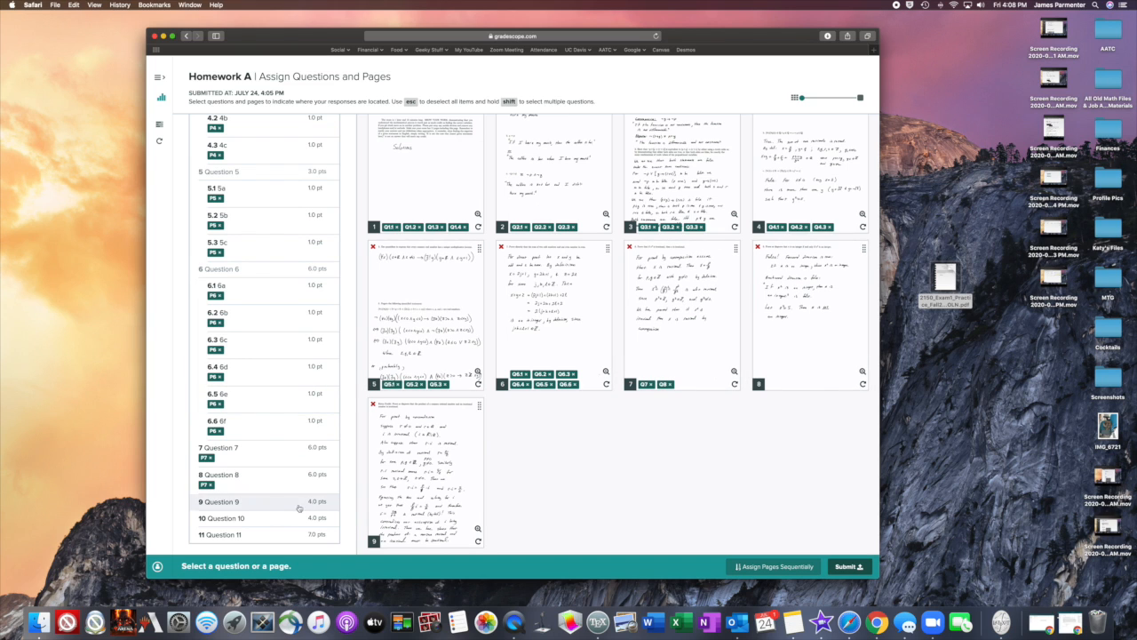
click(765, 363)
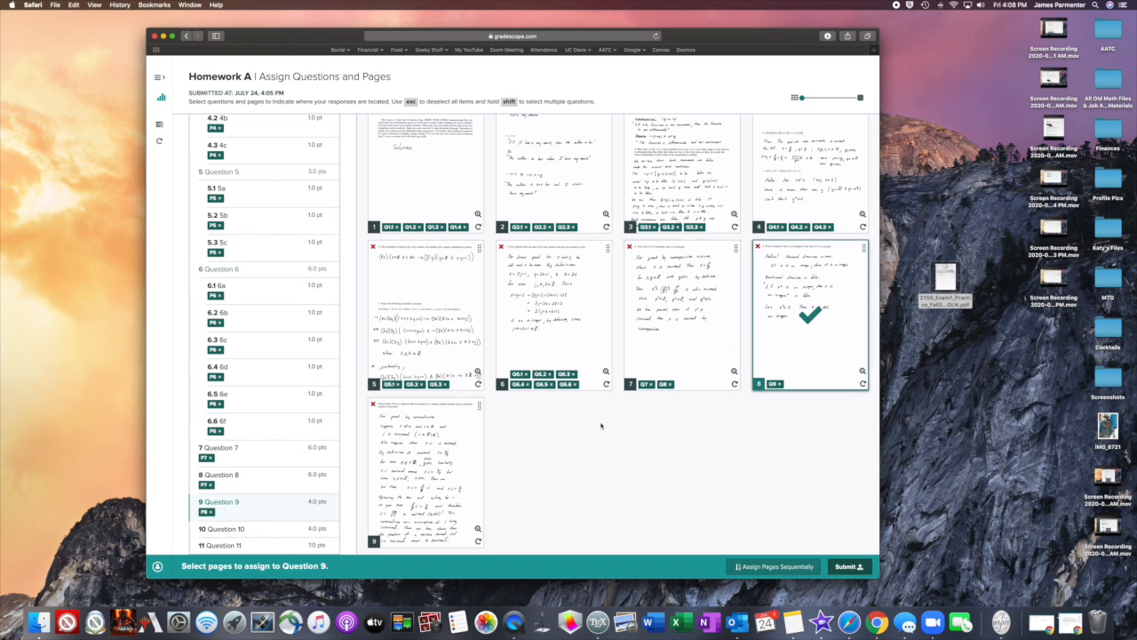
click(238, 528)
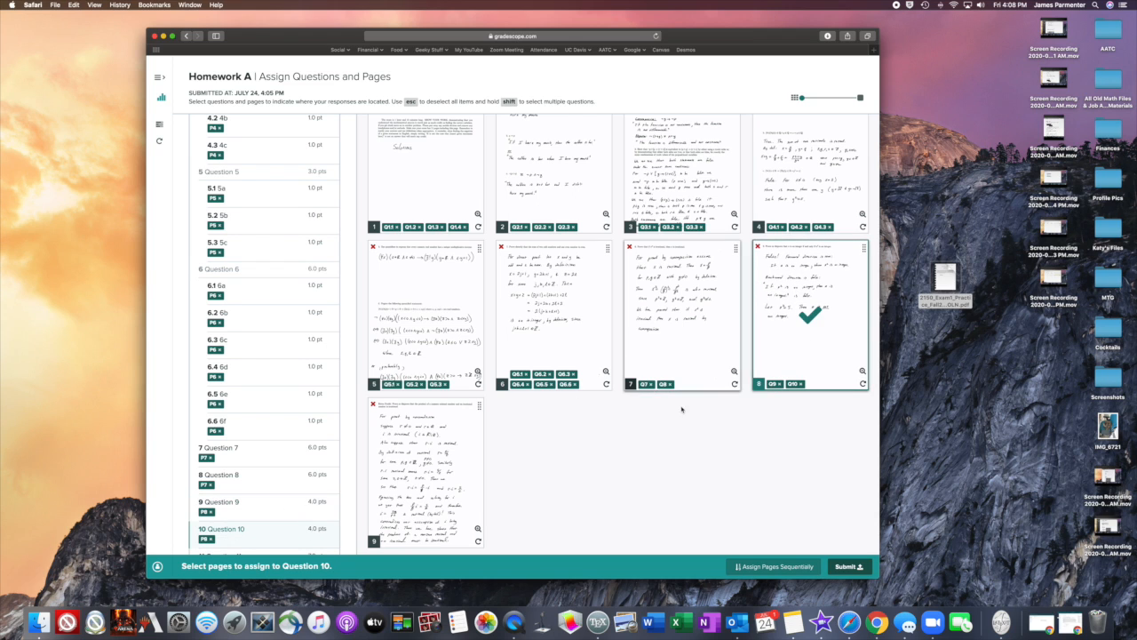
Assign page 9 to Question 11 and check the page assignments back to the start of the outline.
scroll(333, 506, down, 1)
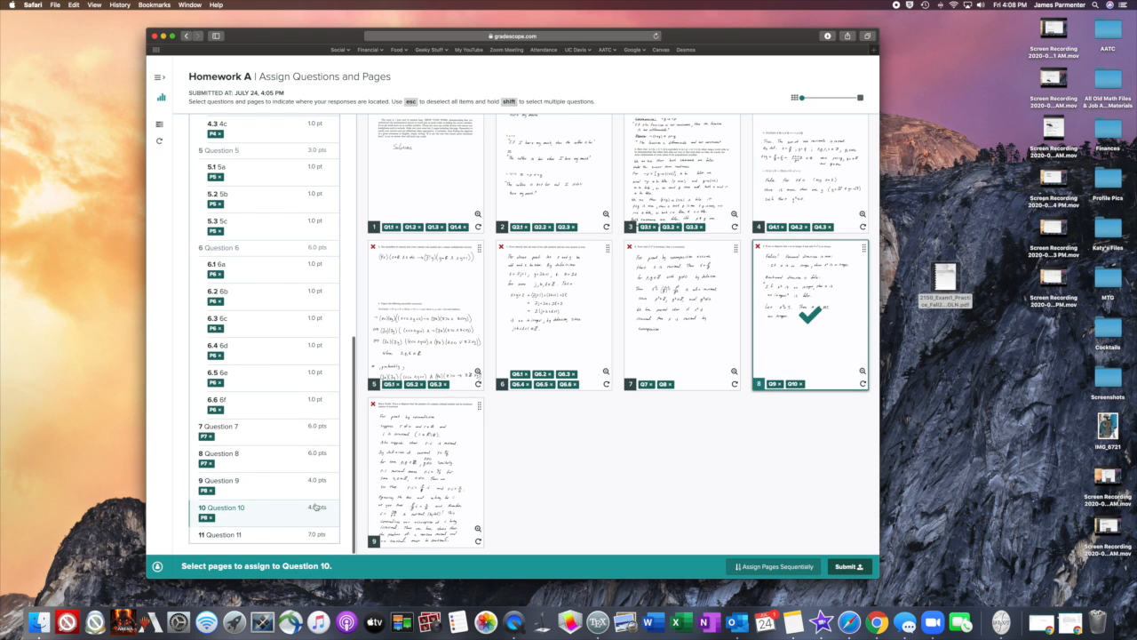
click(215, 537)
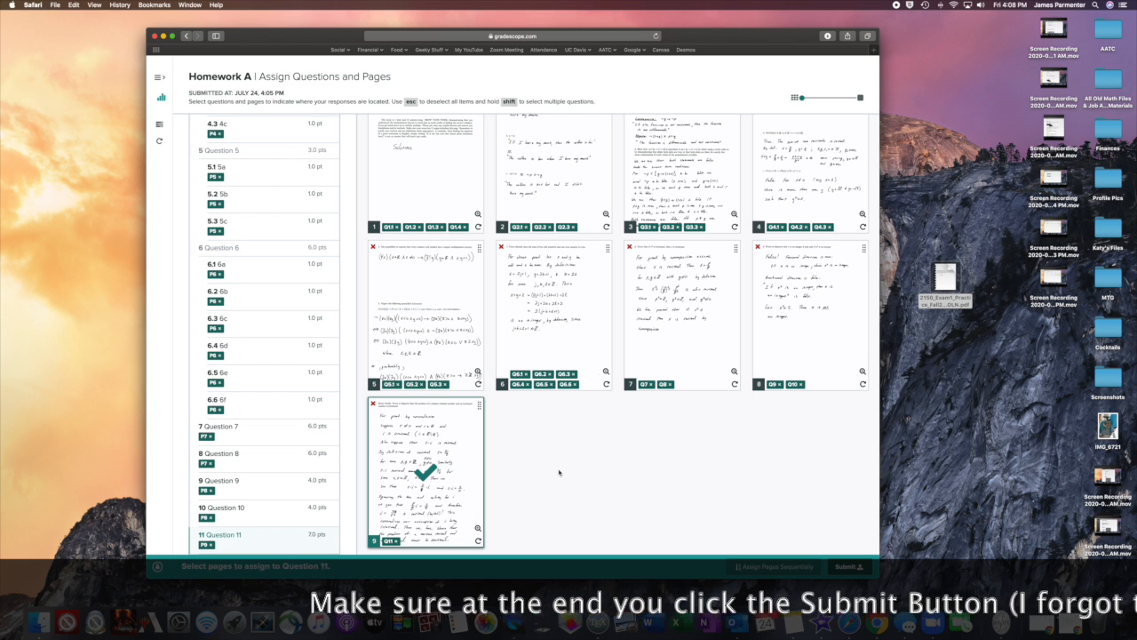
scroll(560, 466, up, 2)
scroll(218, 234, up, 10)
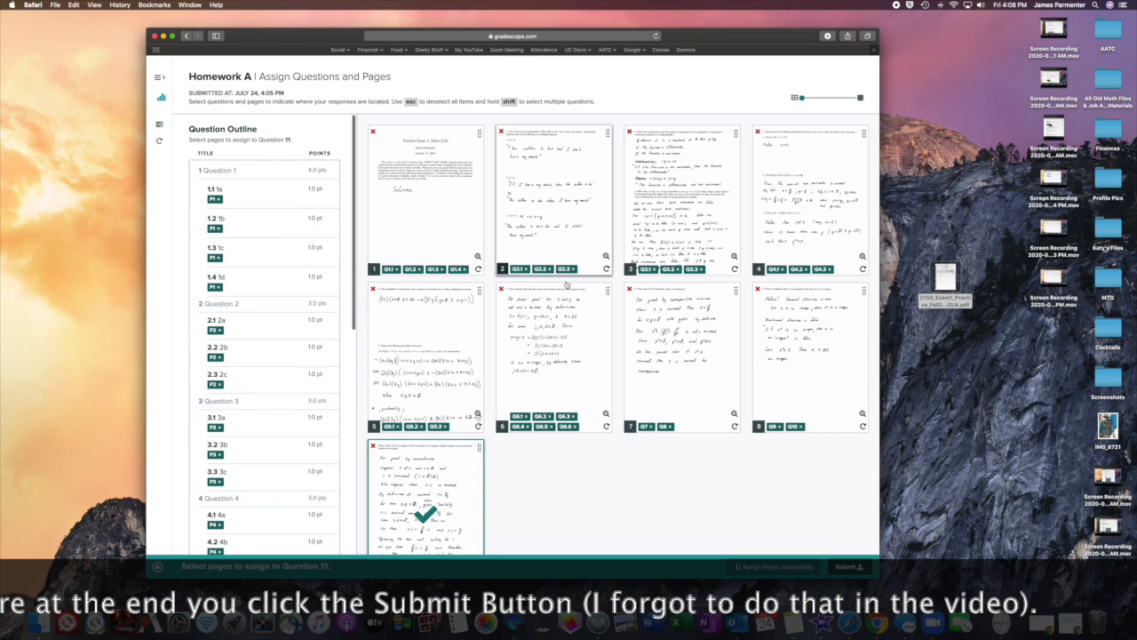